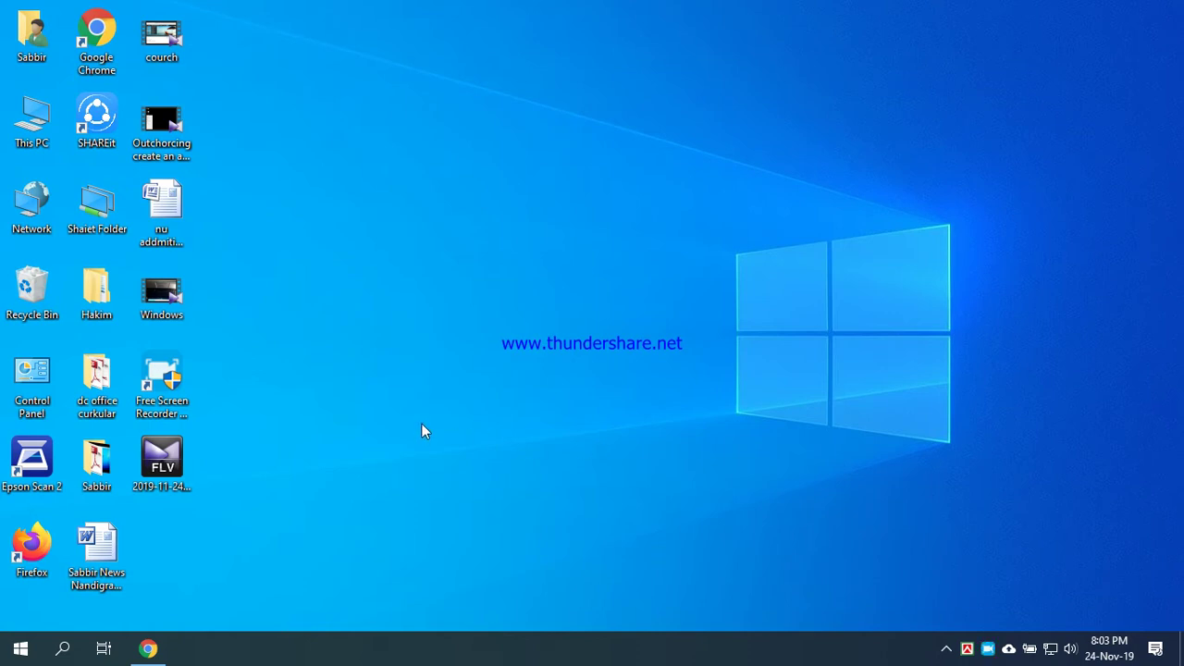
Open the windows Bootable folder on the Software (E:) drive and look over its Windows disc image files.
double_click(34, 117)
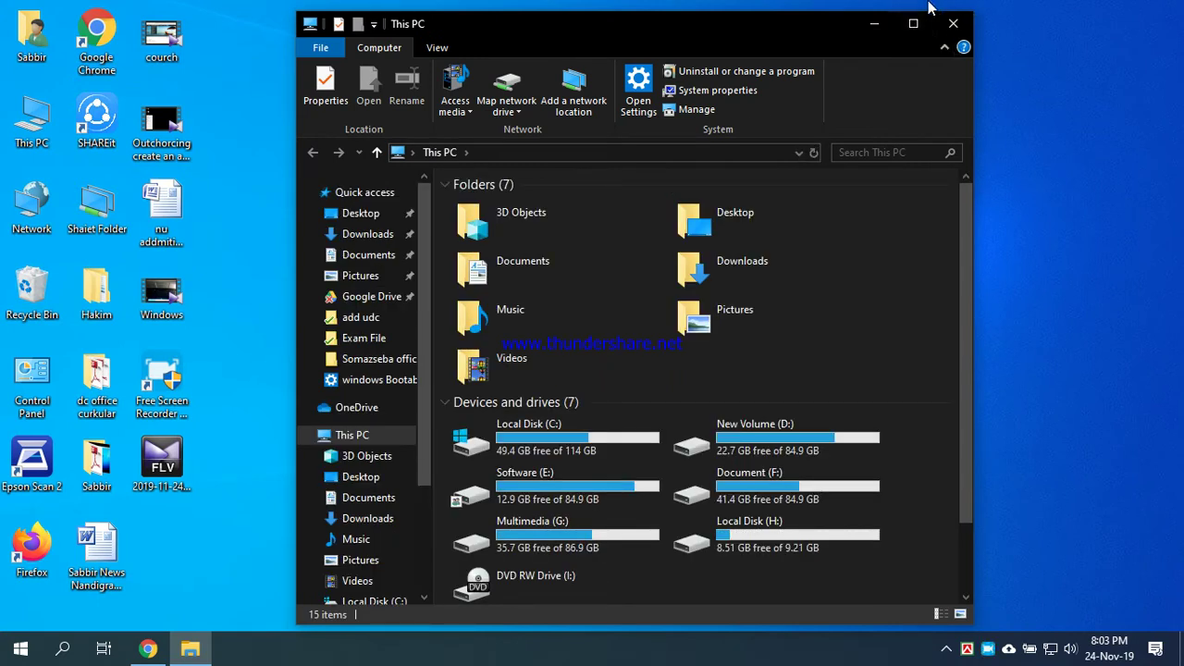
click(907, 20)
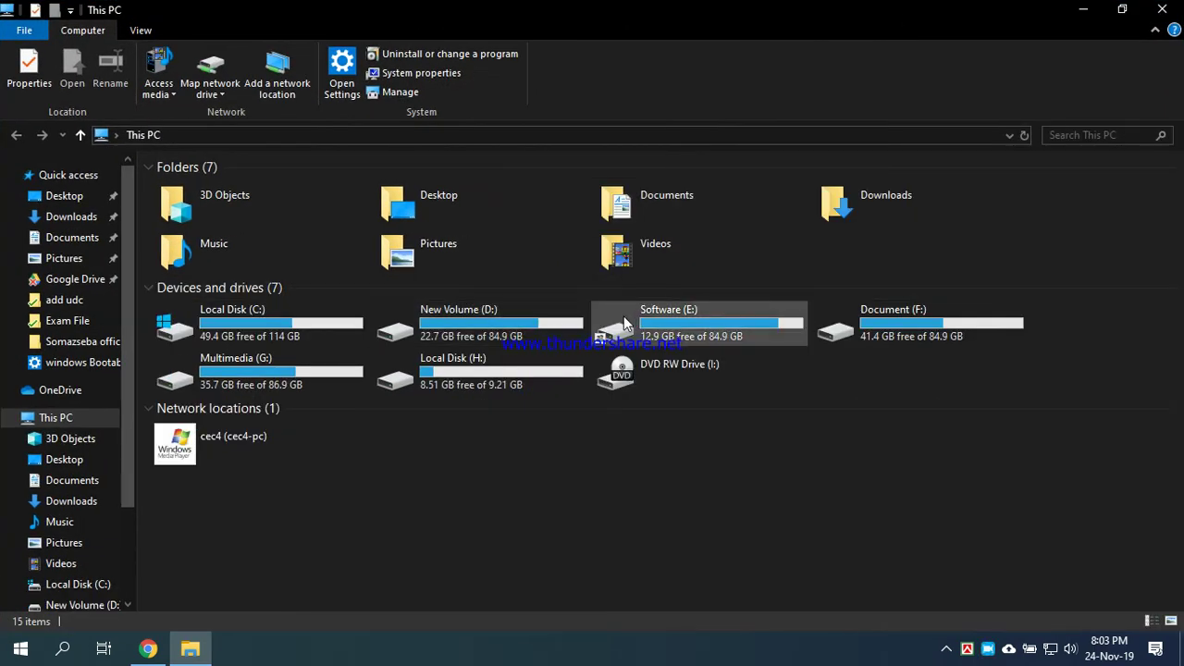
click(653, 329)
double_click(653, 329)
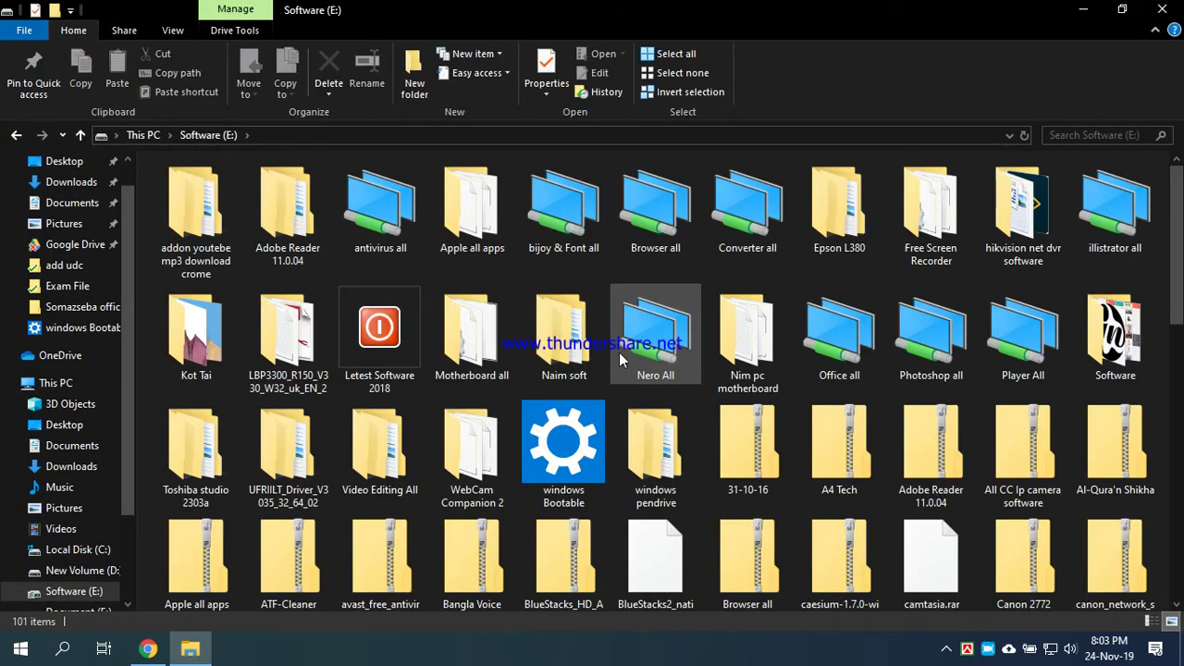
click(567, 449)
double_click(567, 449)
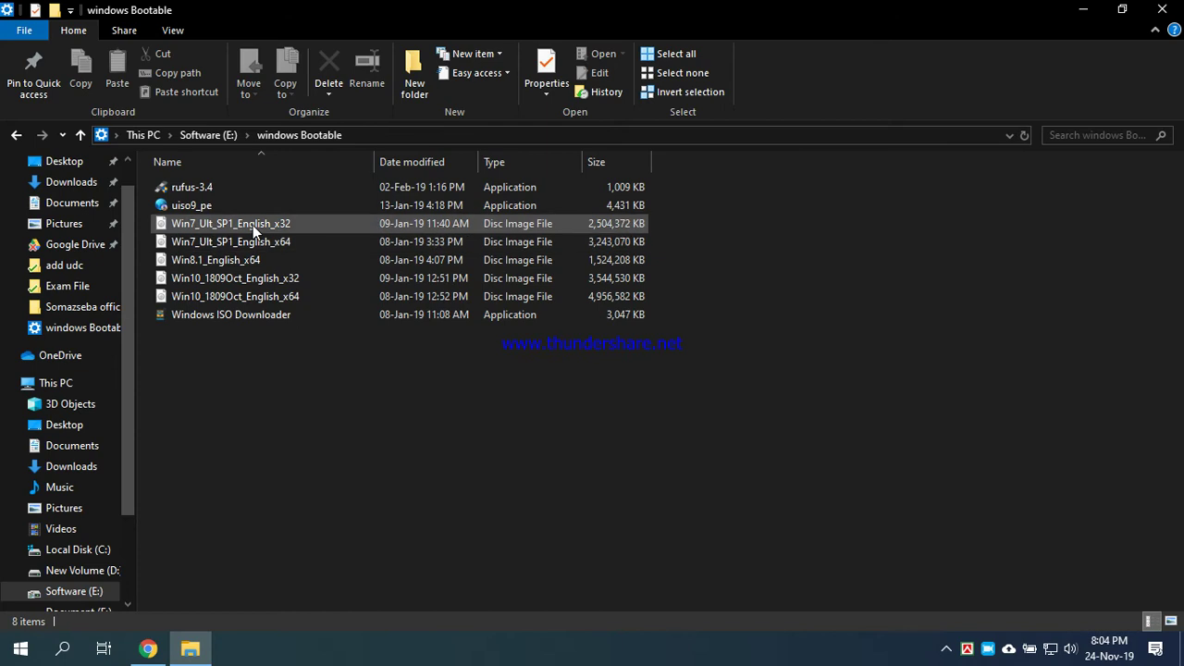
mouse_move(253, 225)
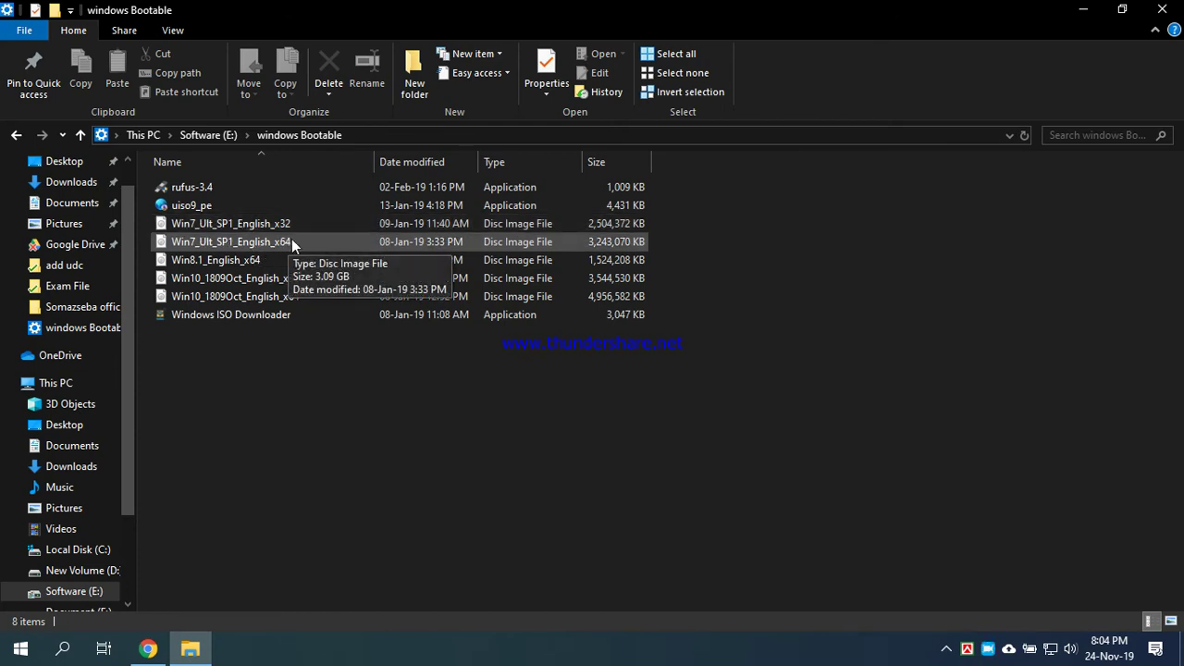
mouse_move(221, 261)
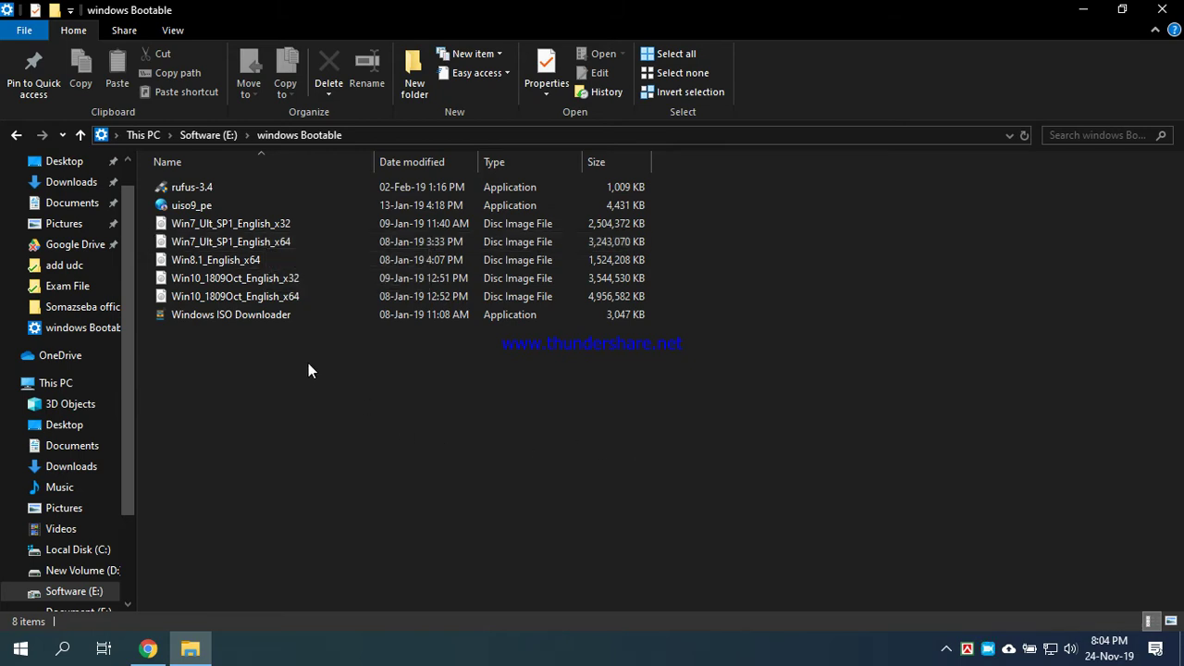
View the connected drives in a maximized This PC window.
double_click(614, 8)
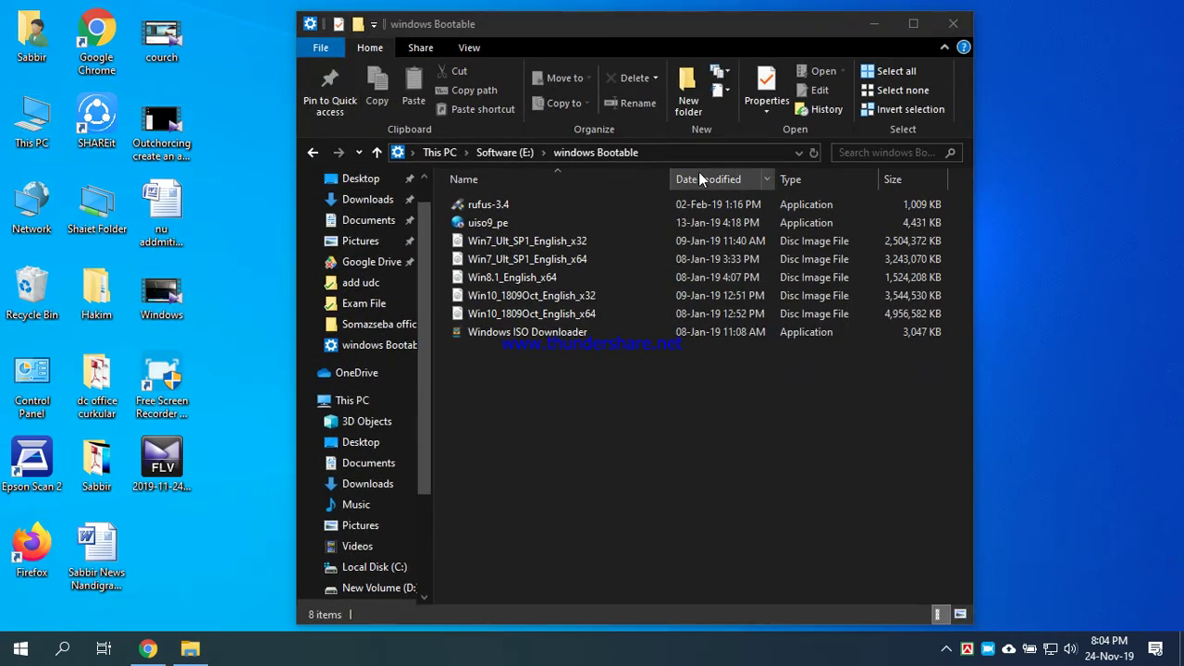
double_click(32, 121)
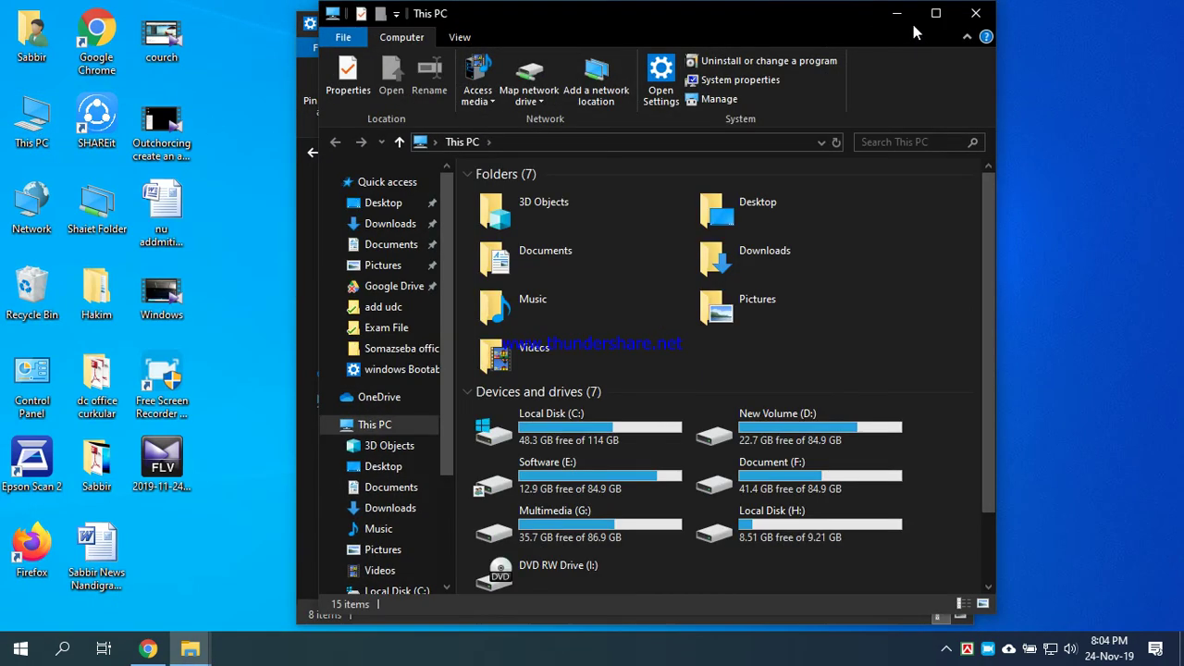
click(935, 13)
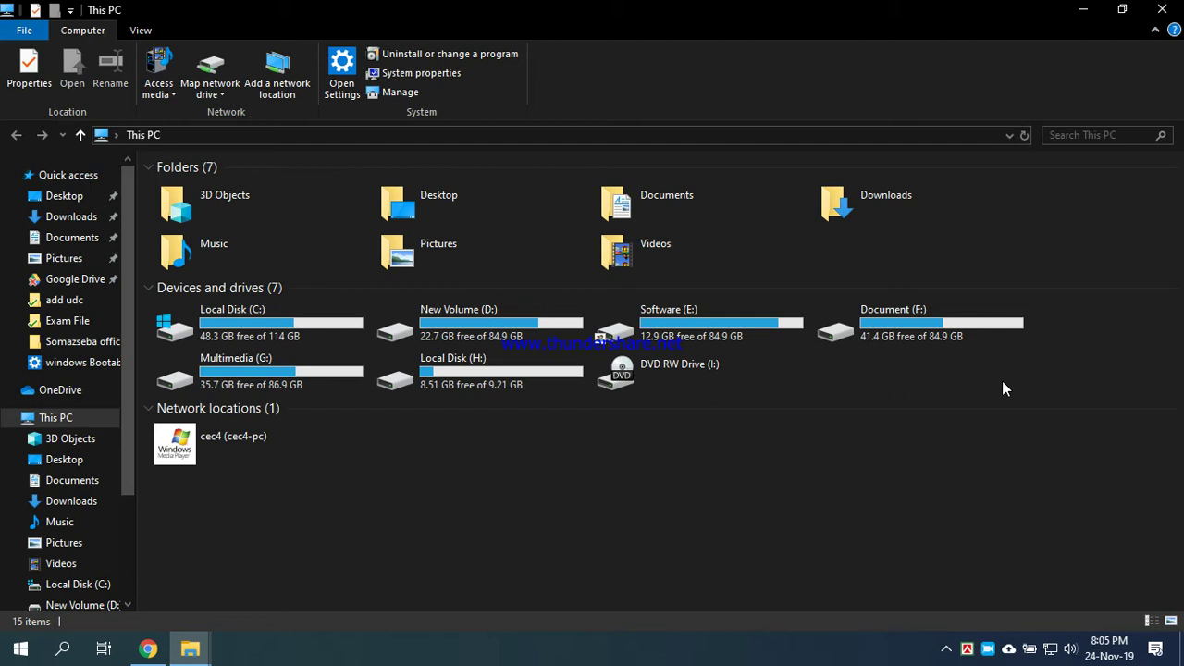
right_click(989, 649)
click(1024, 594)
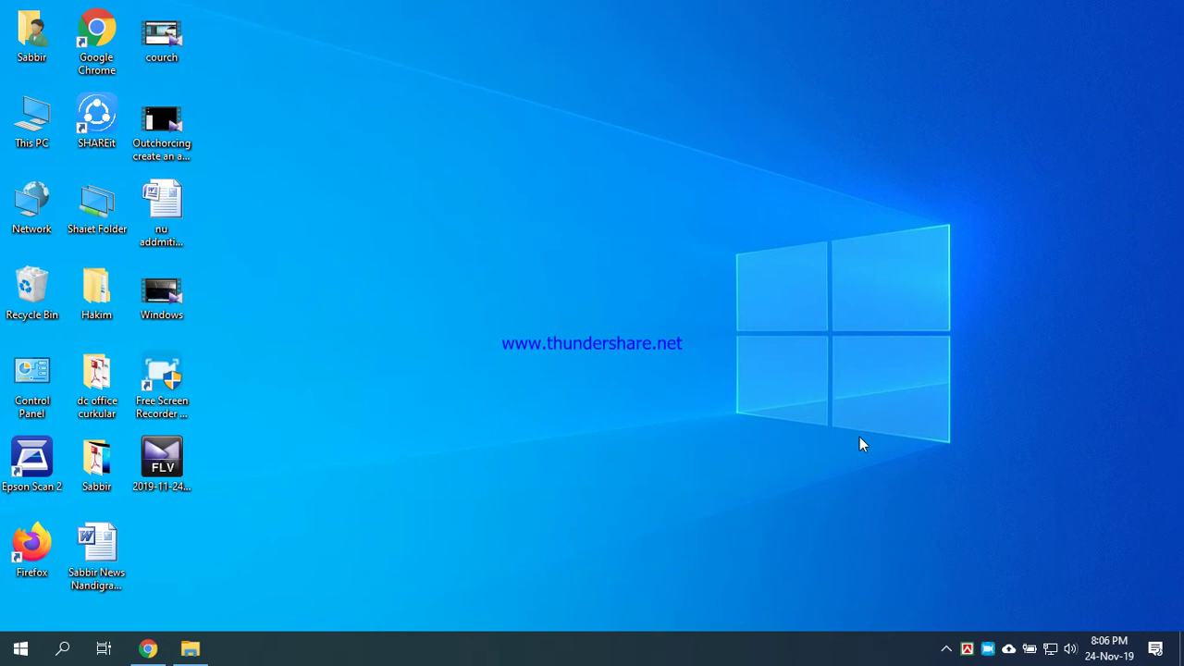
Open This PC and bring up the format settings for the GSP1RMCULFRER_EN_DVD (J:) USB drive.
double_click(43, 125)
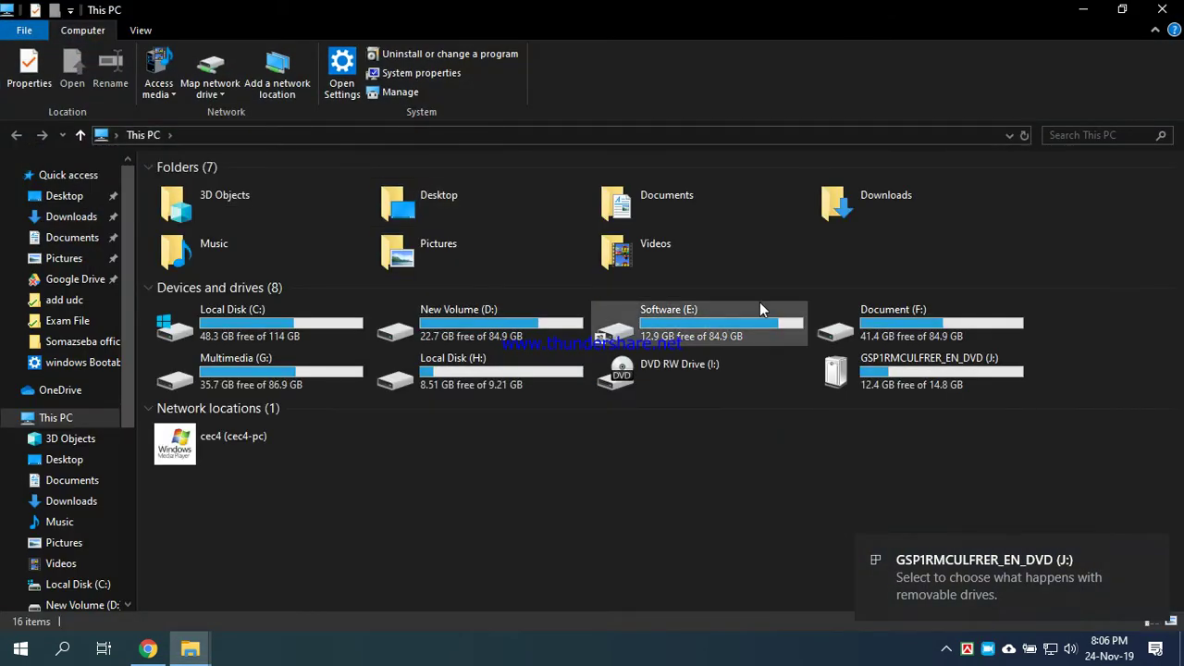
click(1150, 363)
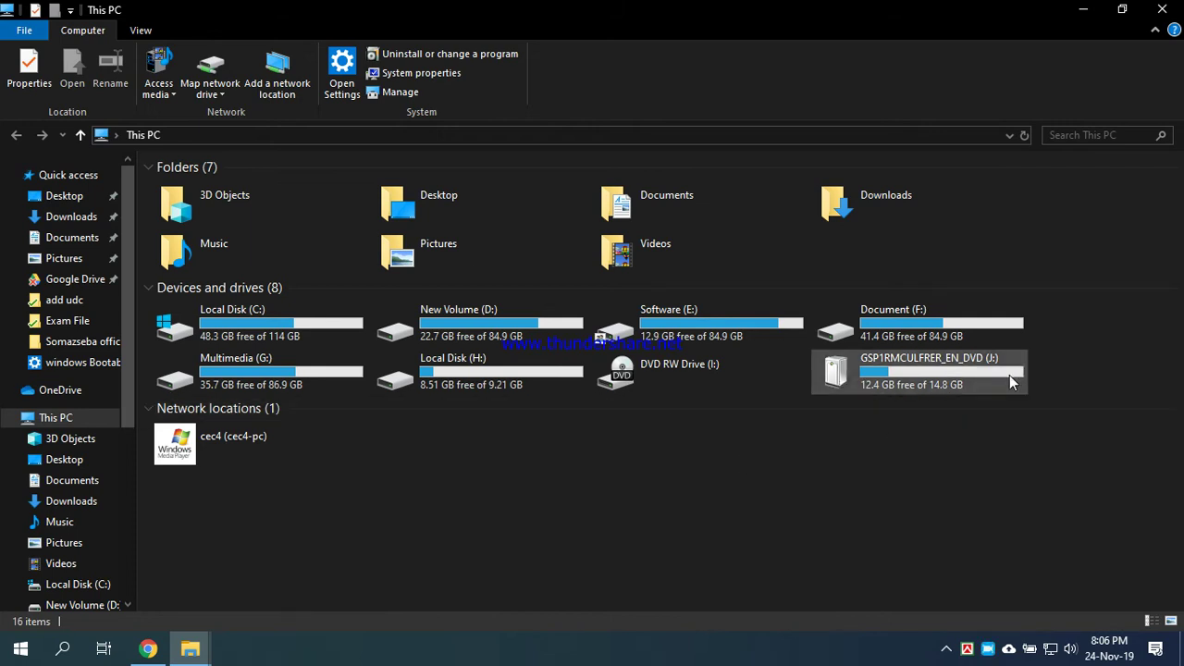
click(874, 379)
right_click(874, 379)
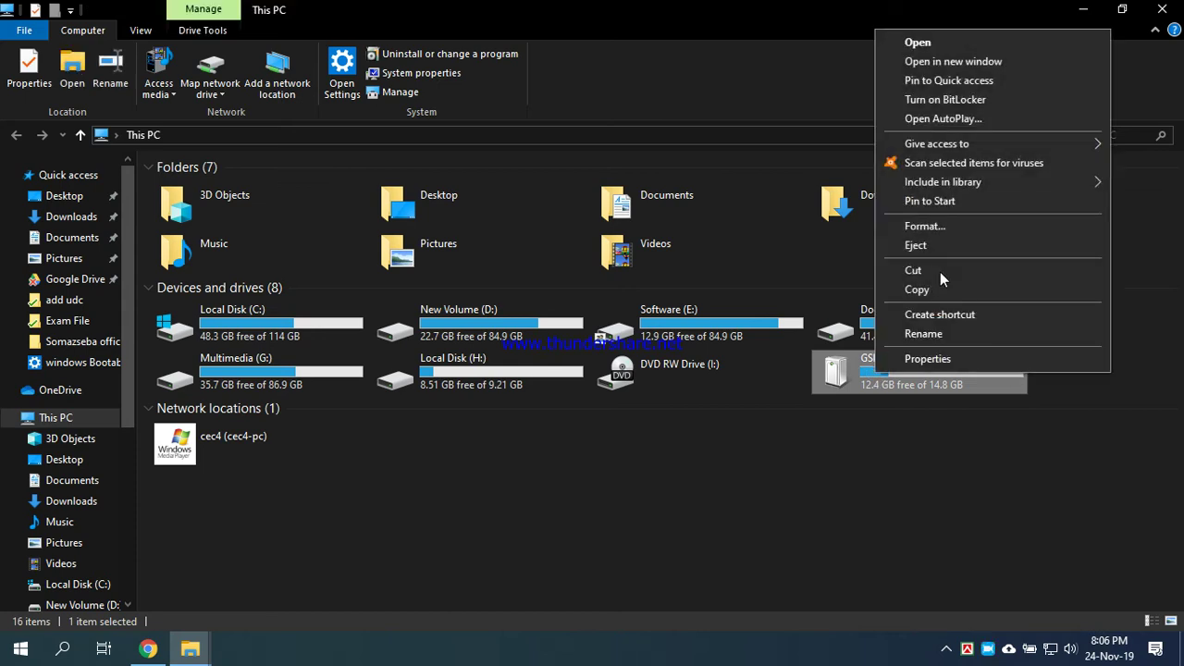
click(928, 231)
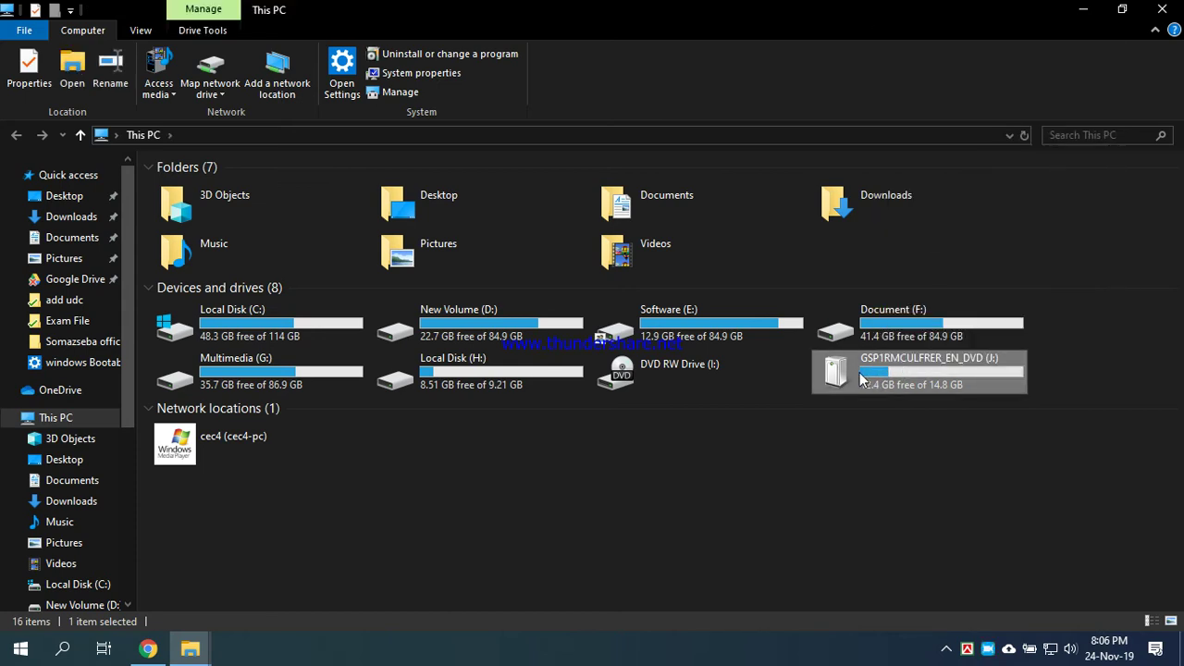
right_click(861, 380)
click(915, 226)
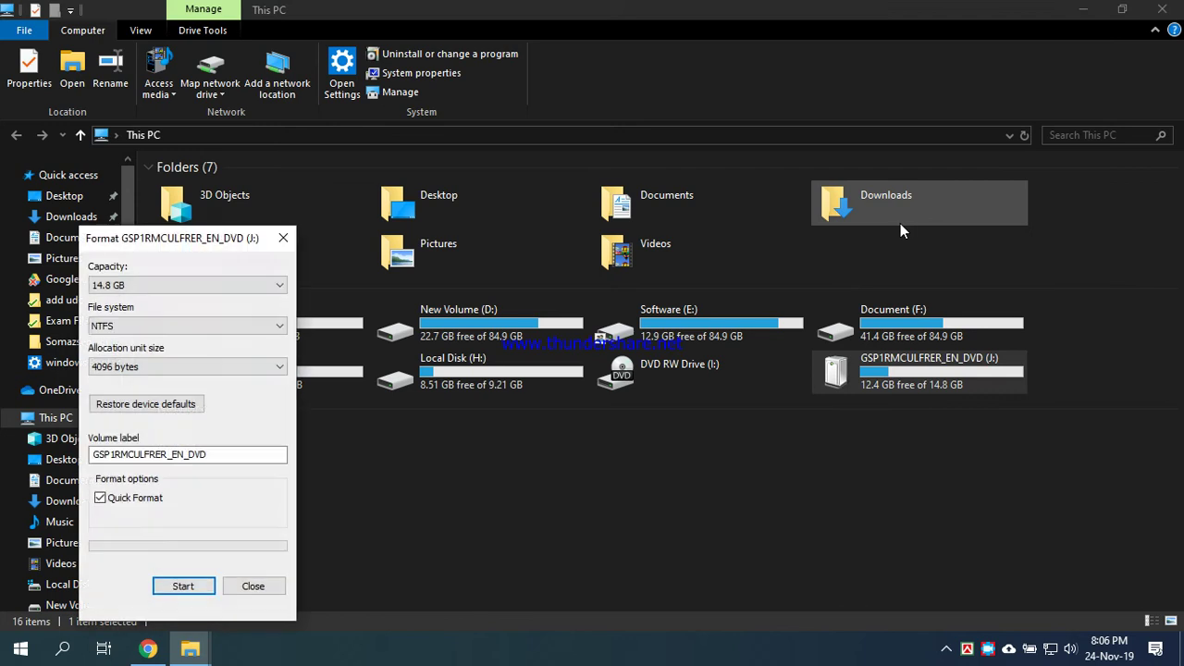
Quick-format the J: drive with device defaults (FAT32) and volume label GSP1RMCUL, and close the format dialog and This PC.
click(134, 405)
drag(233, 454, 146, 454)
key(BackSpace)
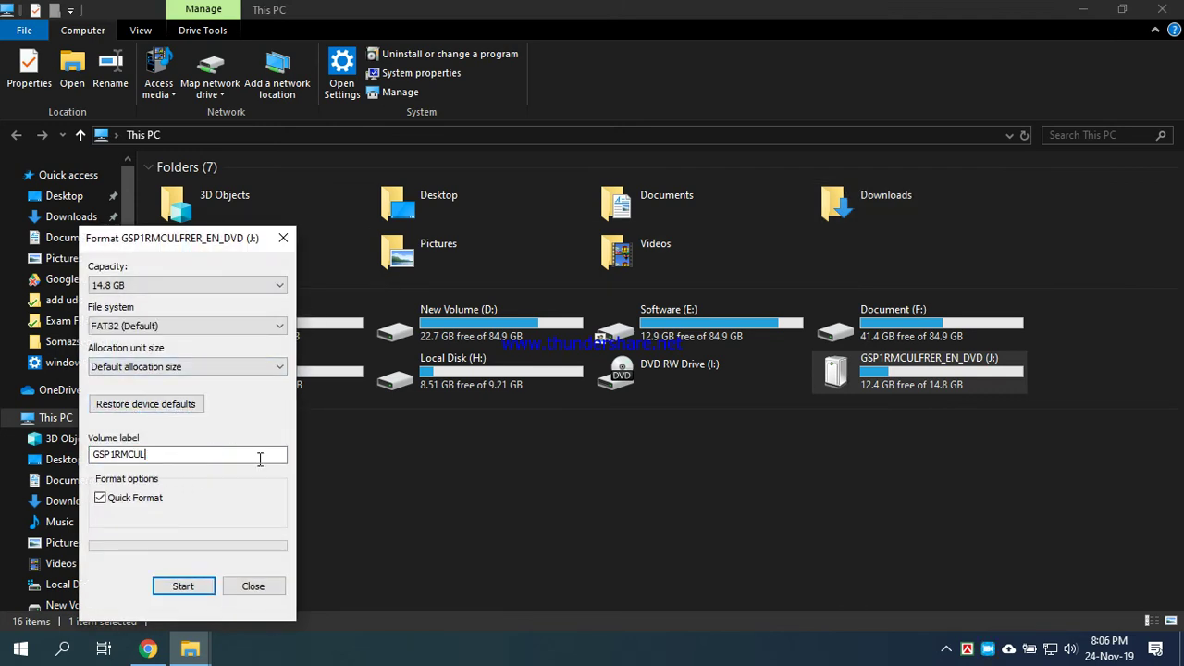
click(190, 587)
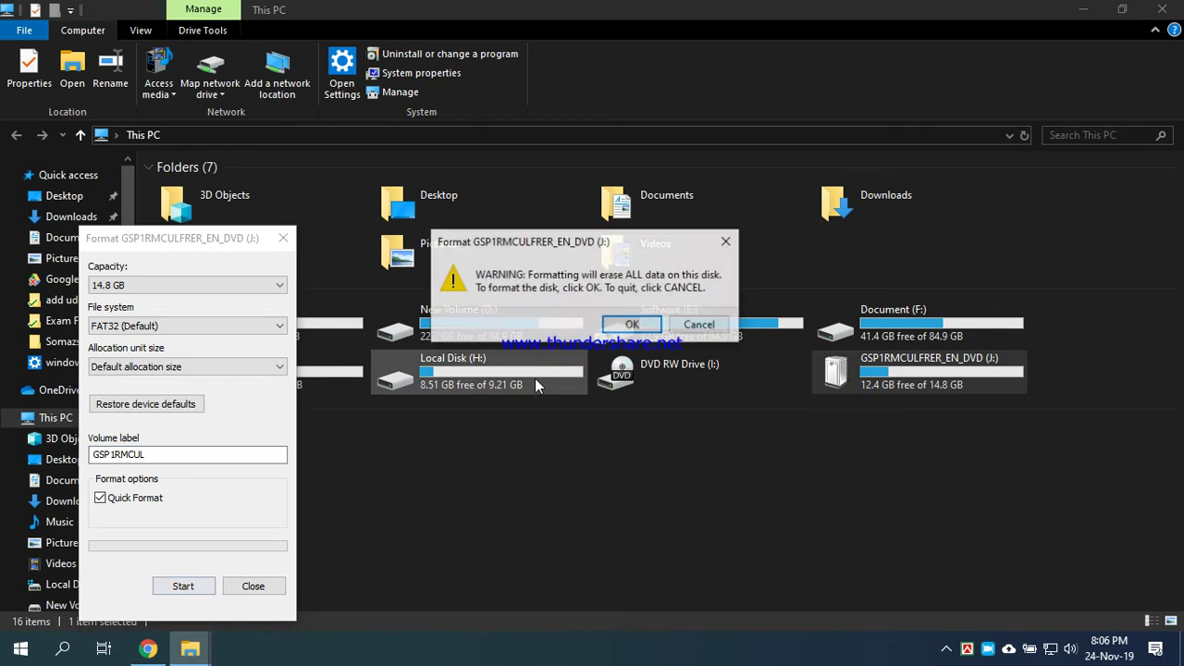
click(652, 323)
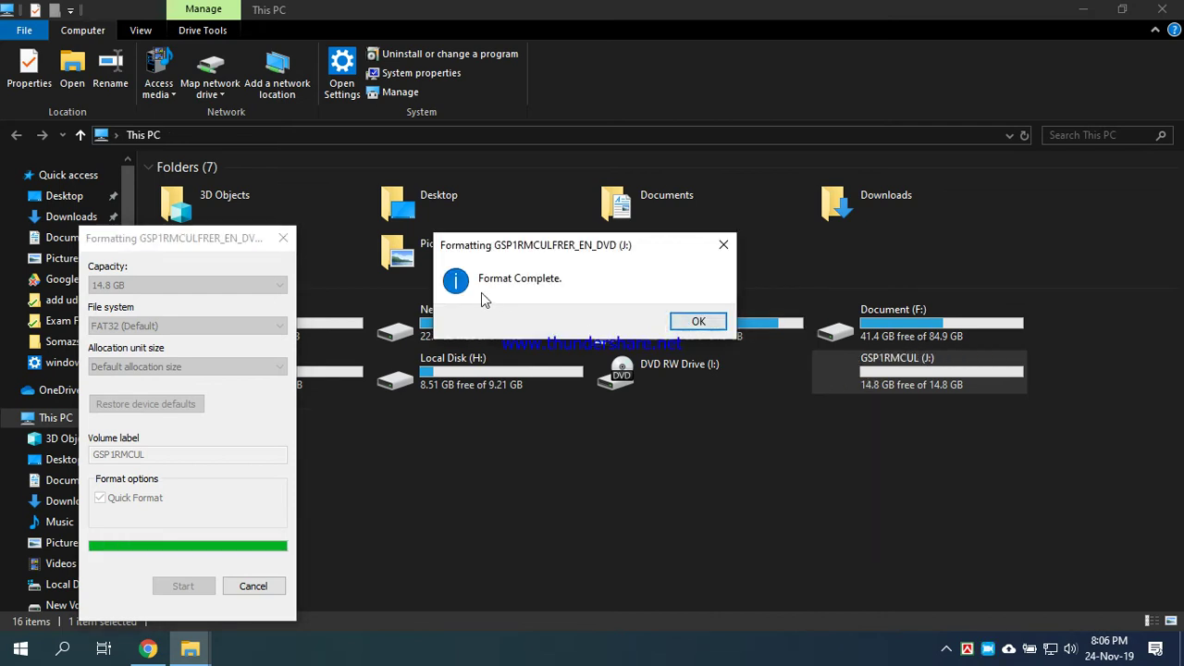
click(694, 318)
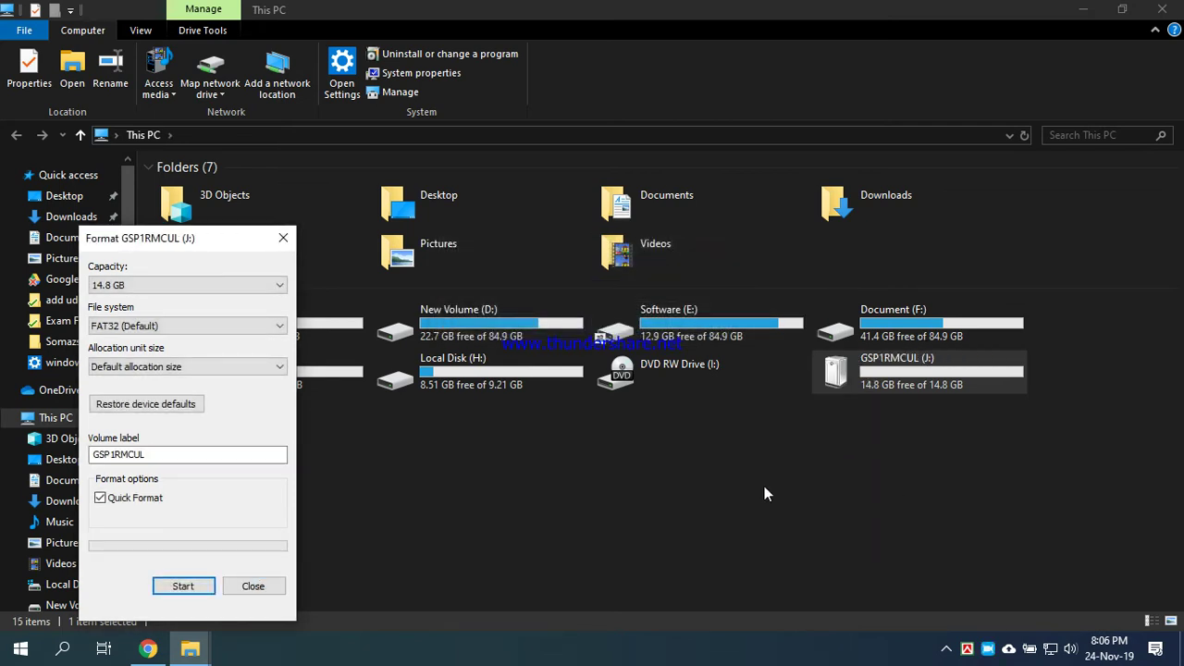
click(1163, 9)
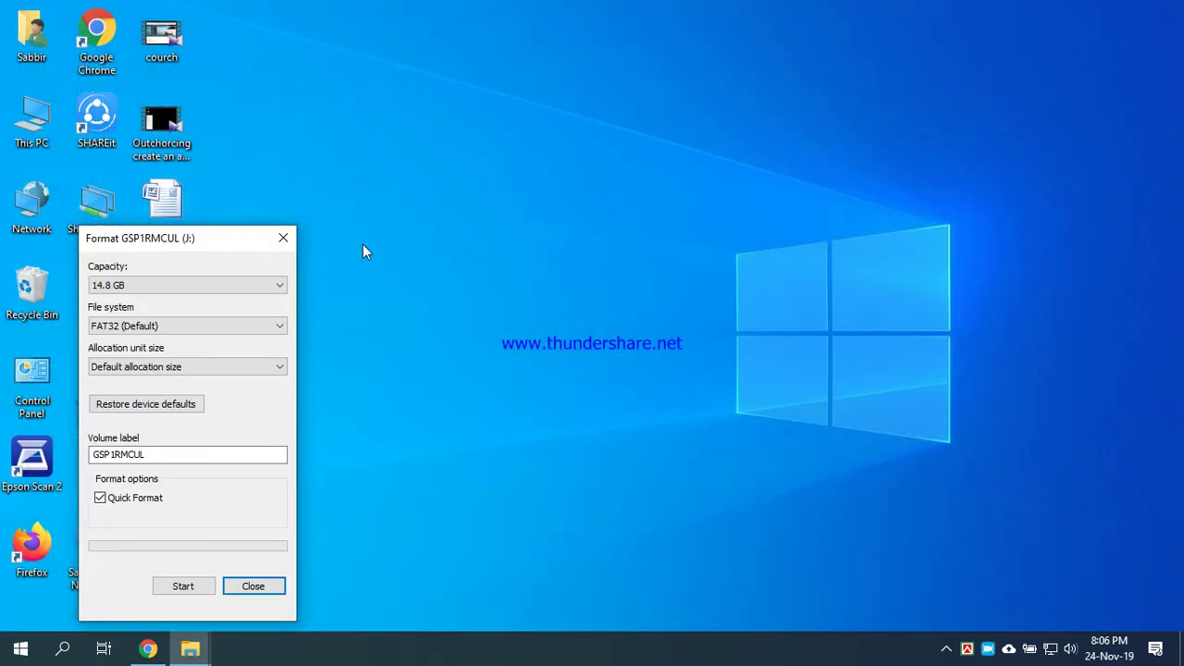
click(285, 240)
Launch rufus-3.4 from the windows Bootable folder and choose Win7_Ult_SP1_English_x32 as the boot image.
click(194, 651)
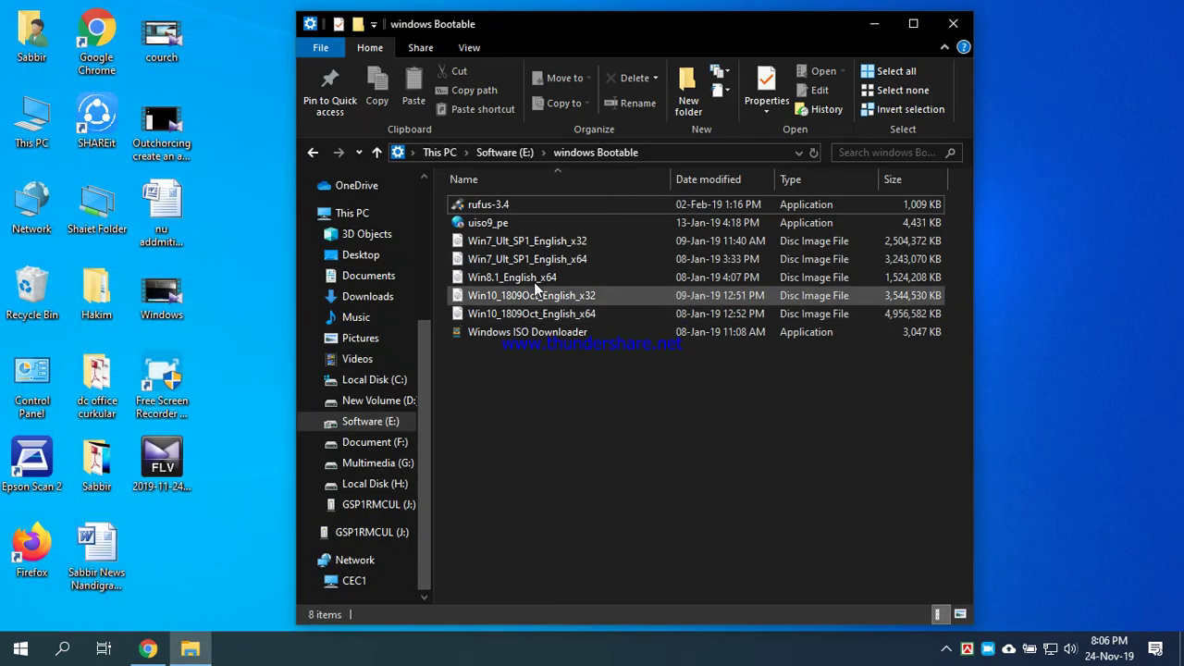
double_click(481, 207)
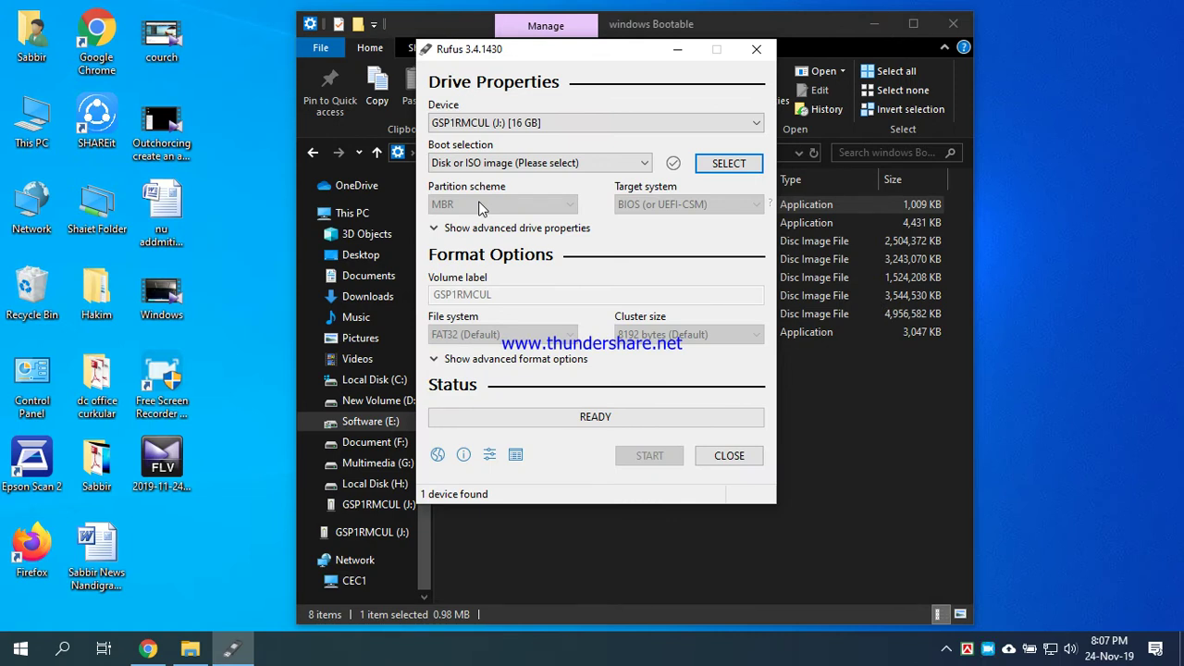
click(737, 167)
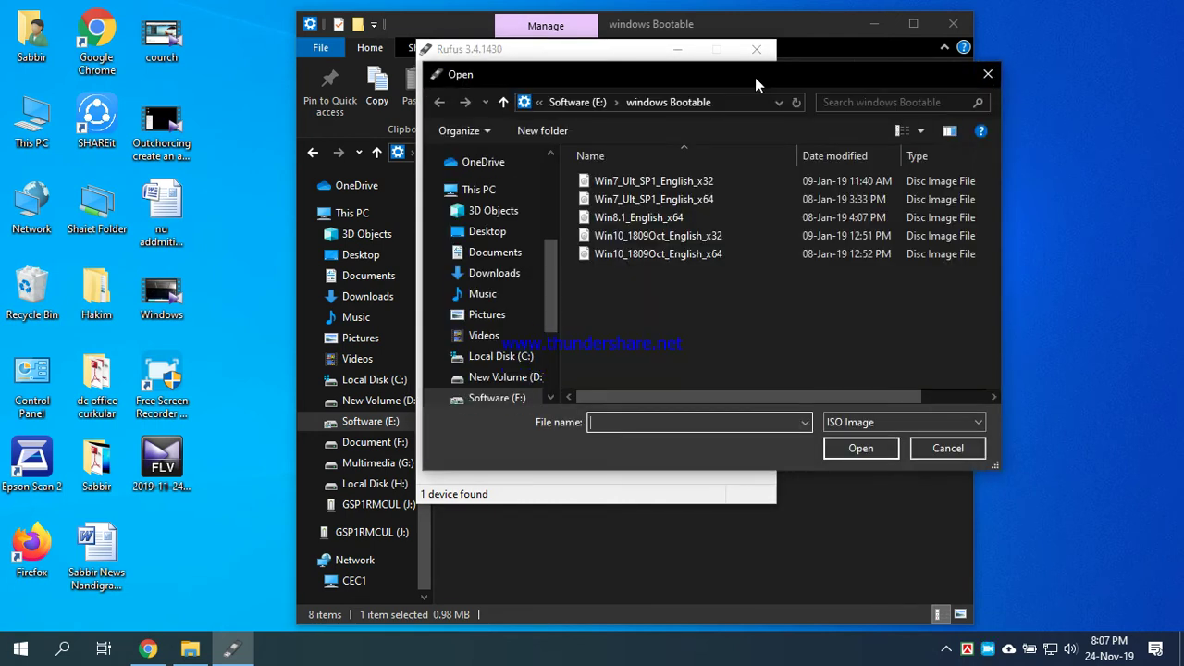
drag(755, 77, 624, 141)
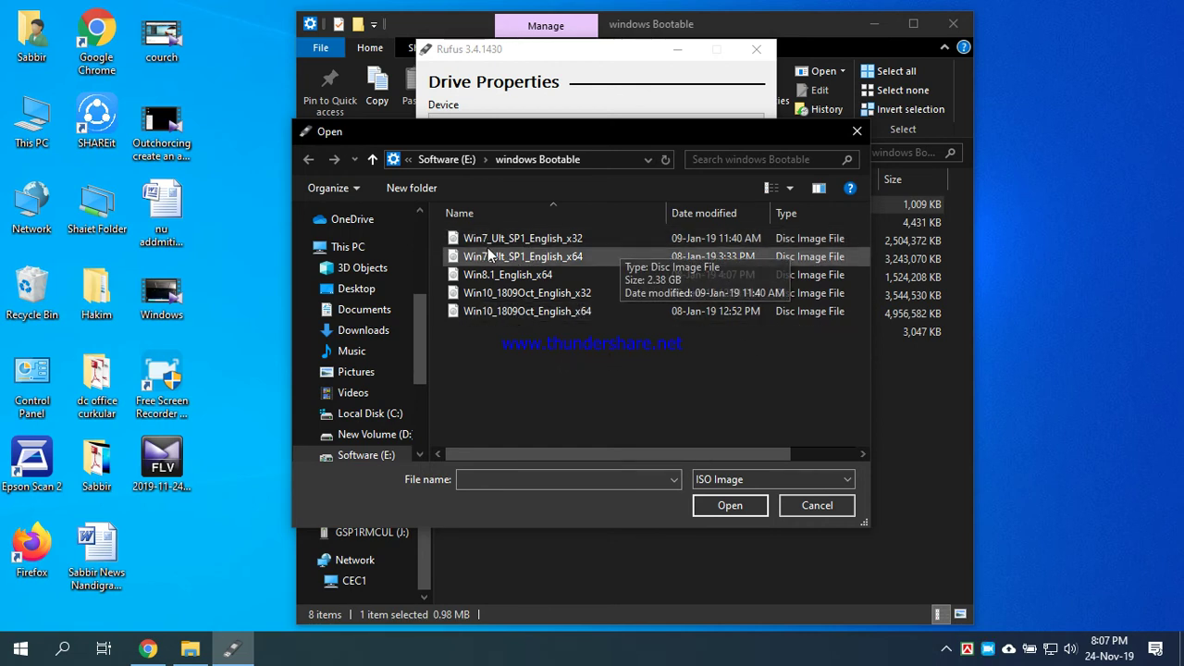
click(588, 239)
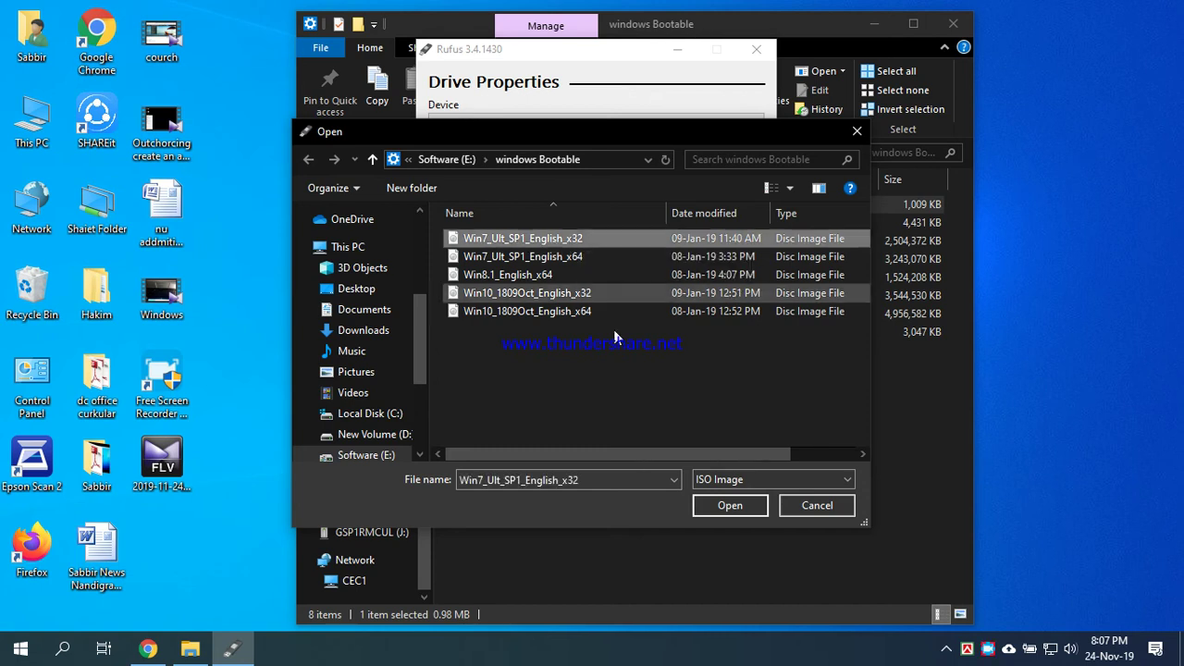
click(728, 506)
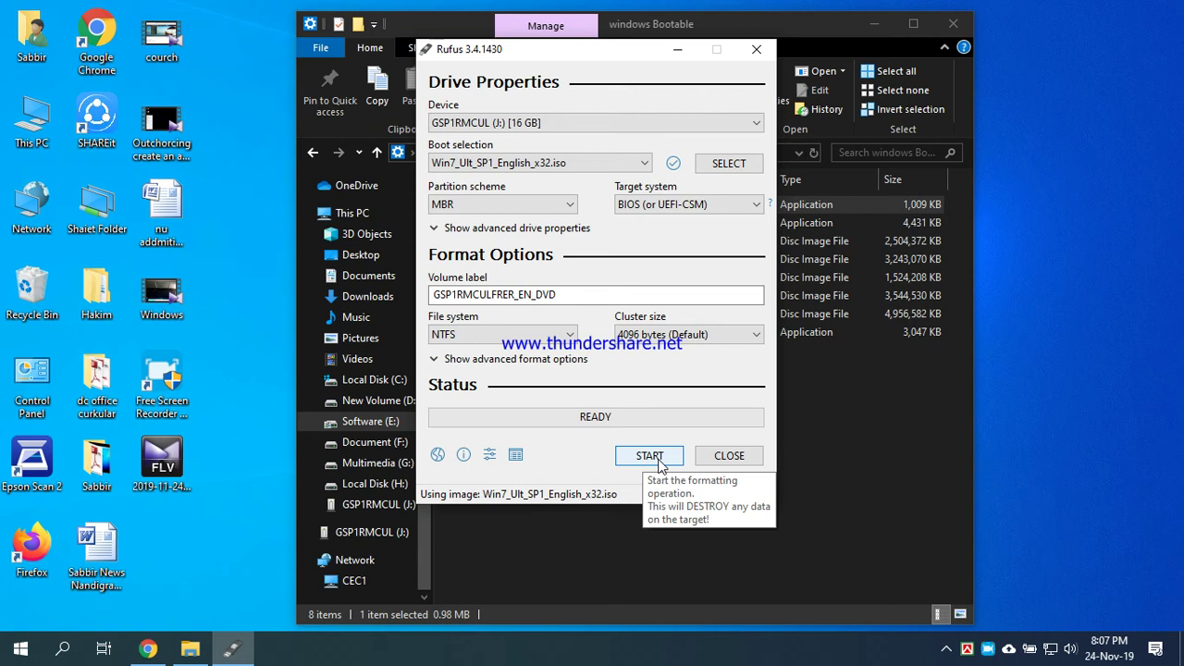
Close the folder window and start writing the selected image to the J: drive, accepting that its data is erased.
click(955, 24)
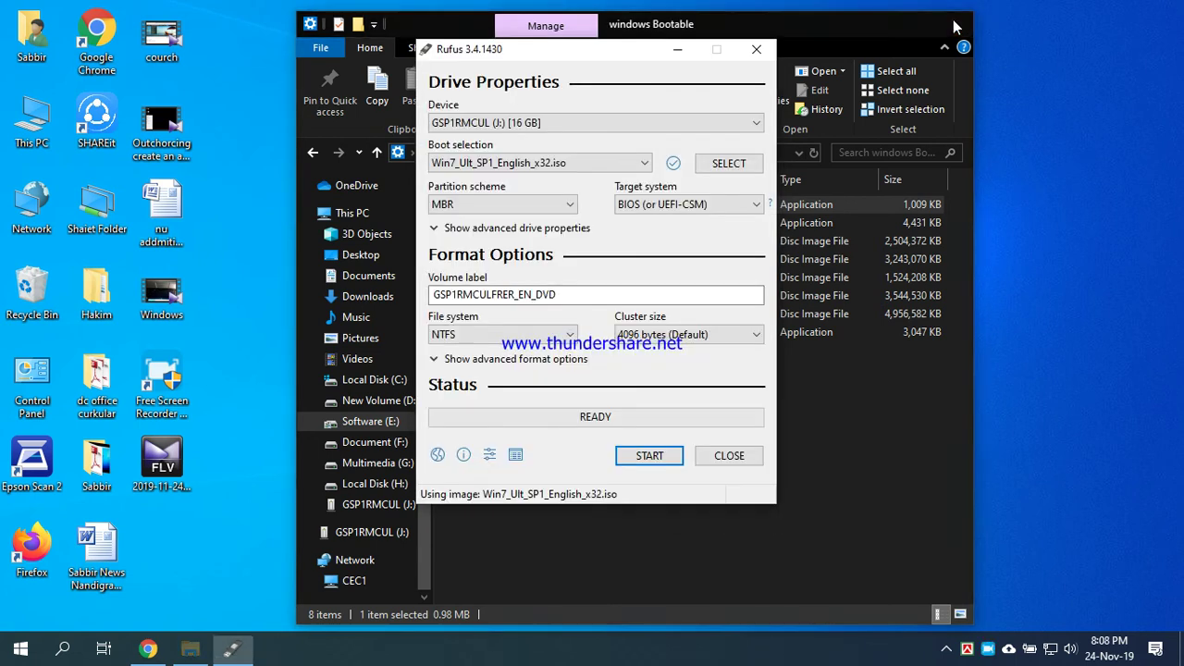
drag(611, 51, 588, 69)
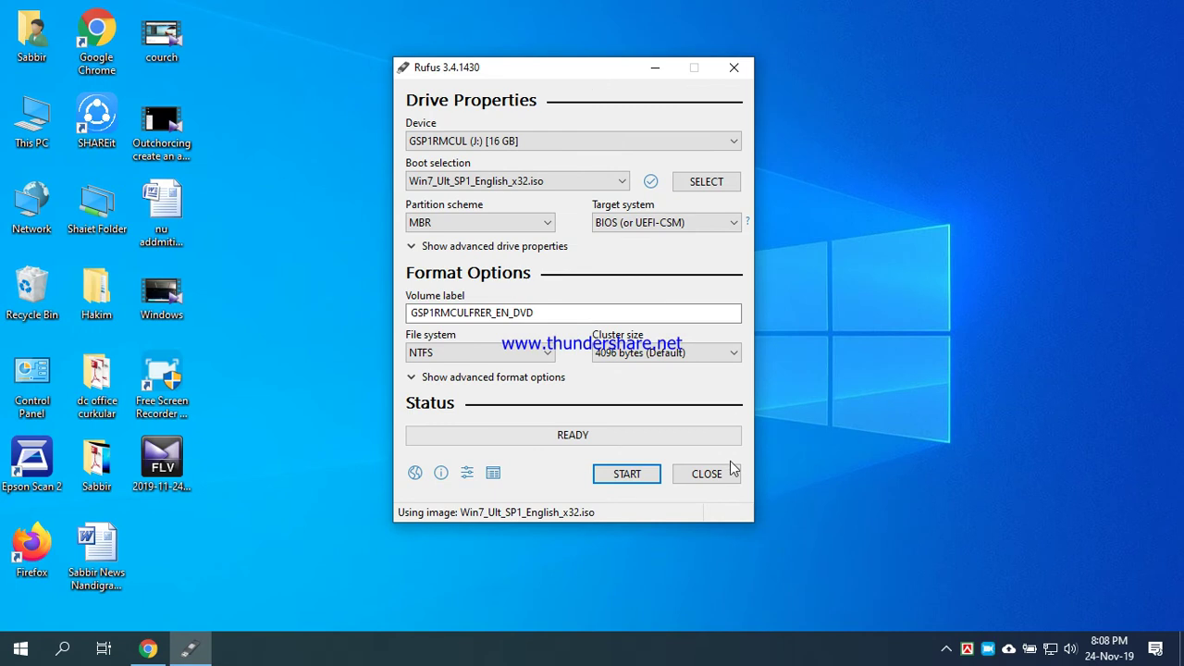
click(650, 484)
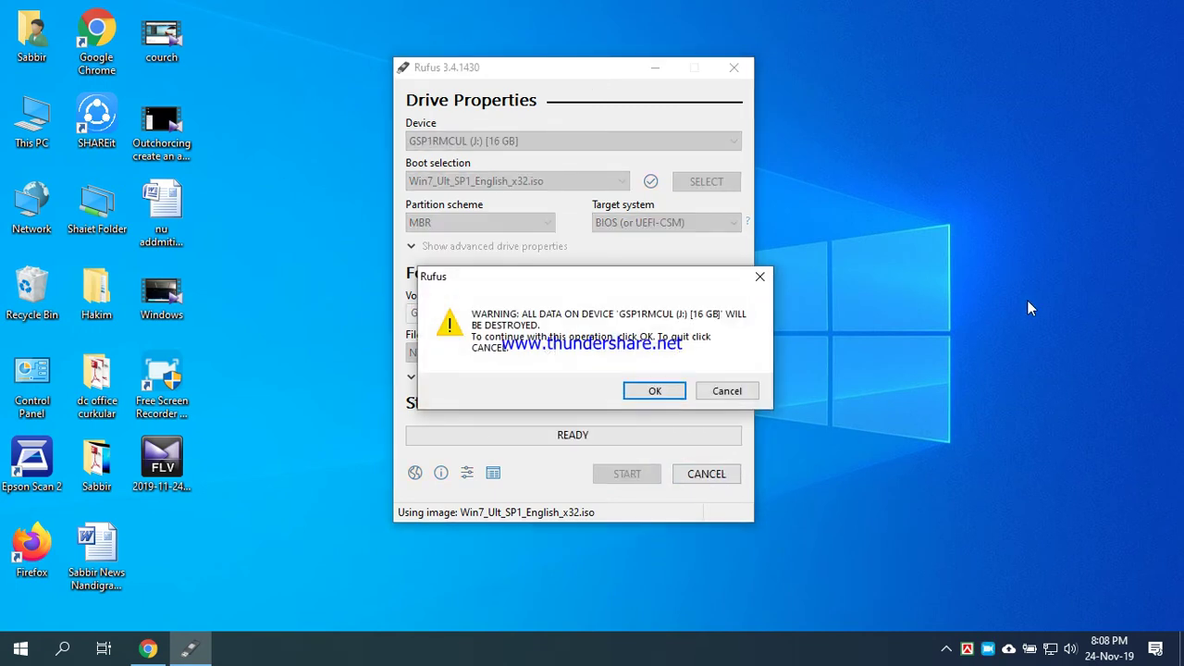
click(654, 393)
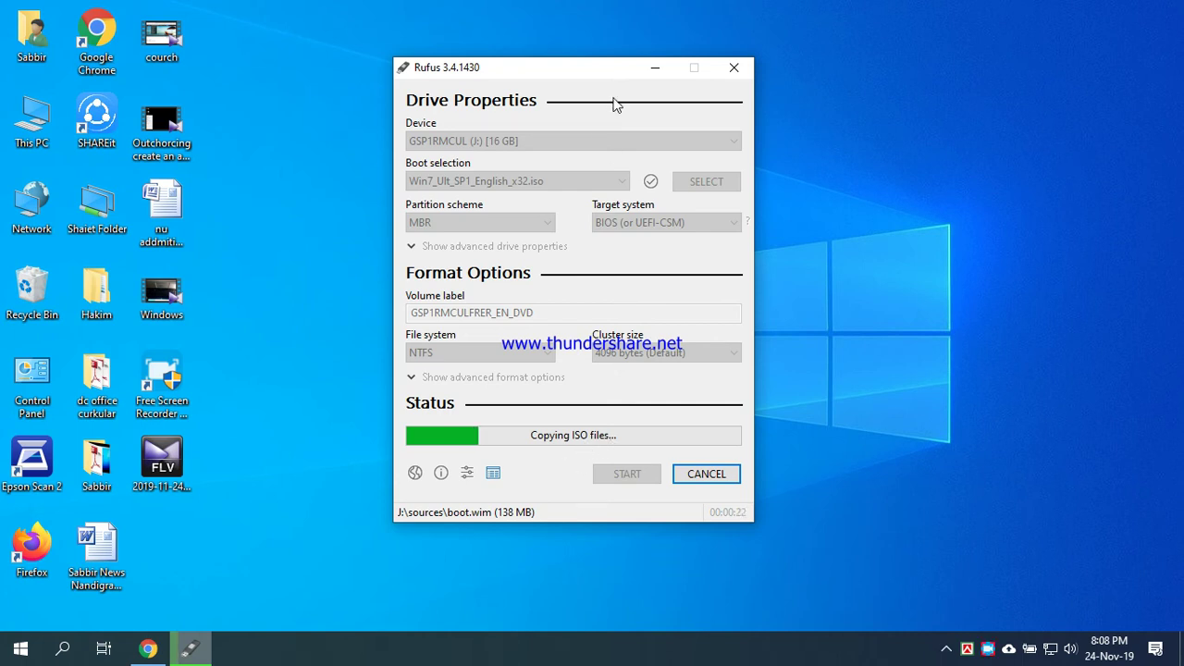
drag(567, 69, 606, 94)
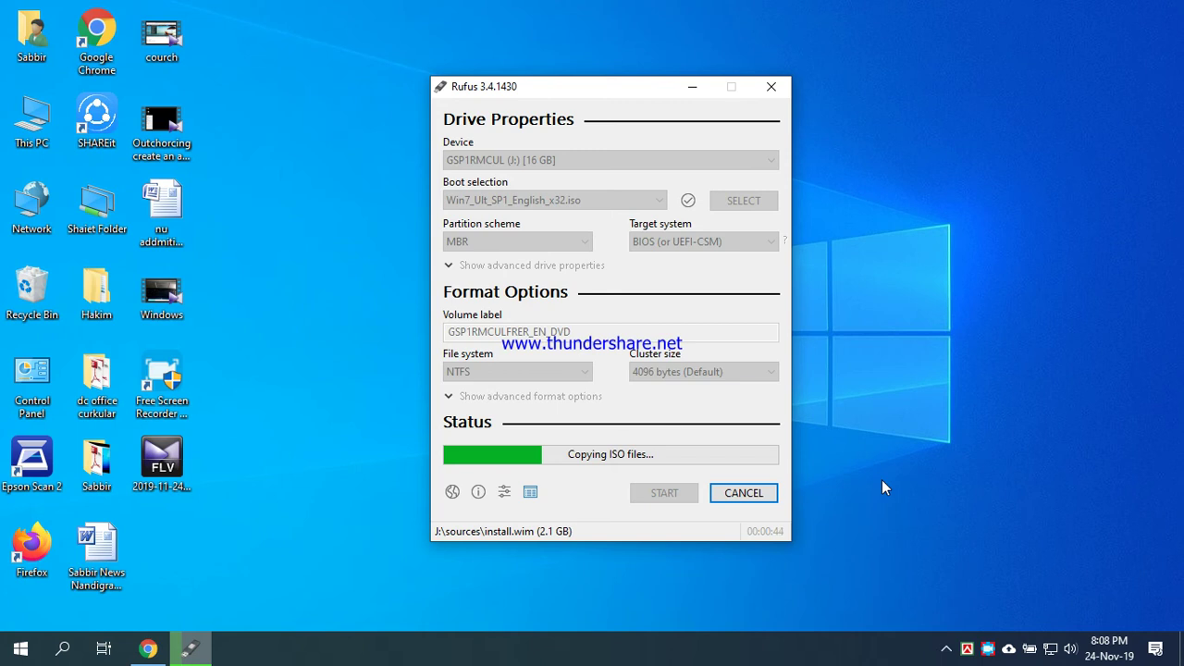
click(910, 216)
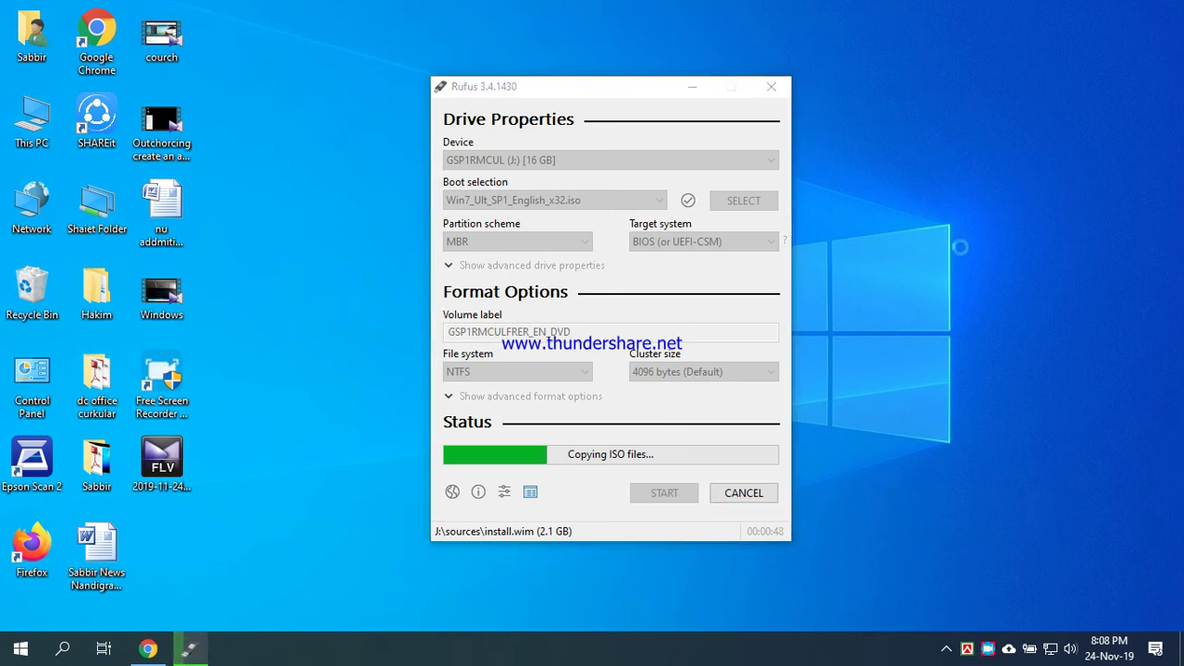
right_click(912, 209)
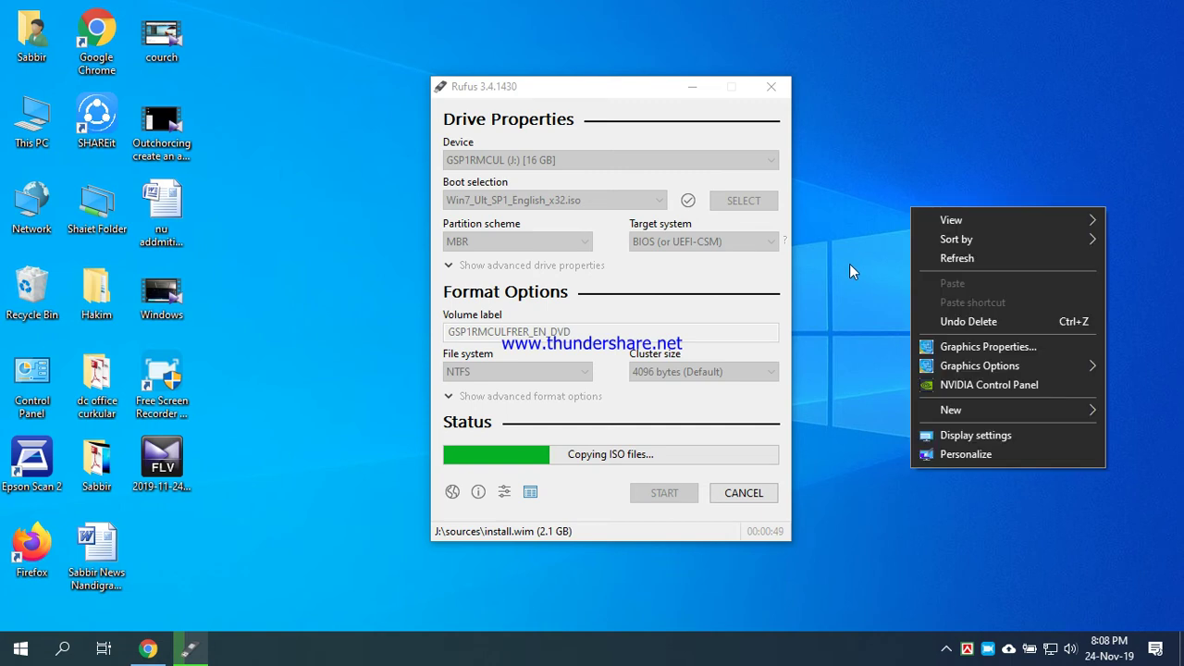
click(958, 257)
right_click(913, 99)
click(966, 153)
right_click(922, 78)
click(959, 127)
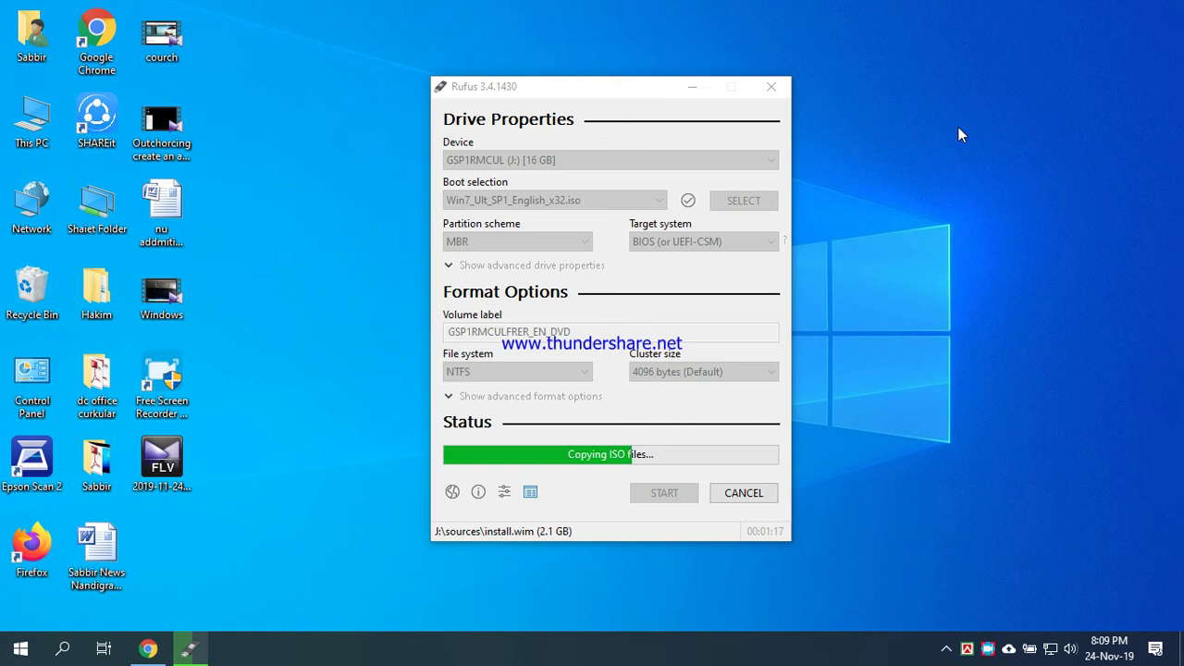
right_click(999, 156)
click(999, 155)
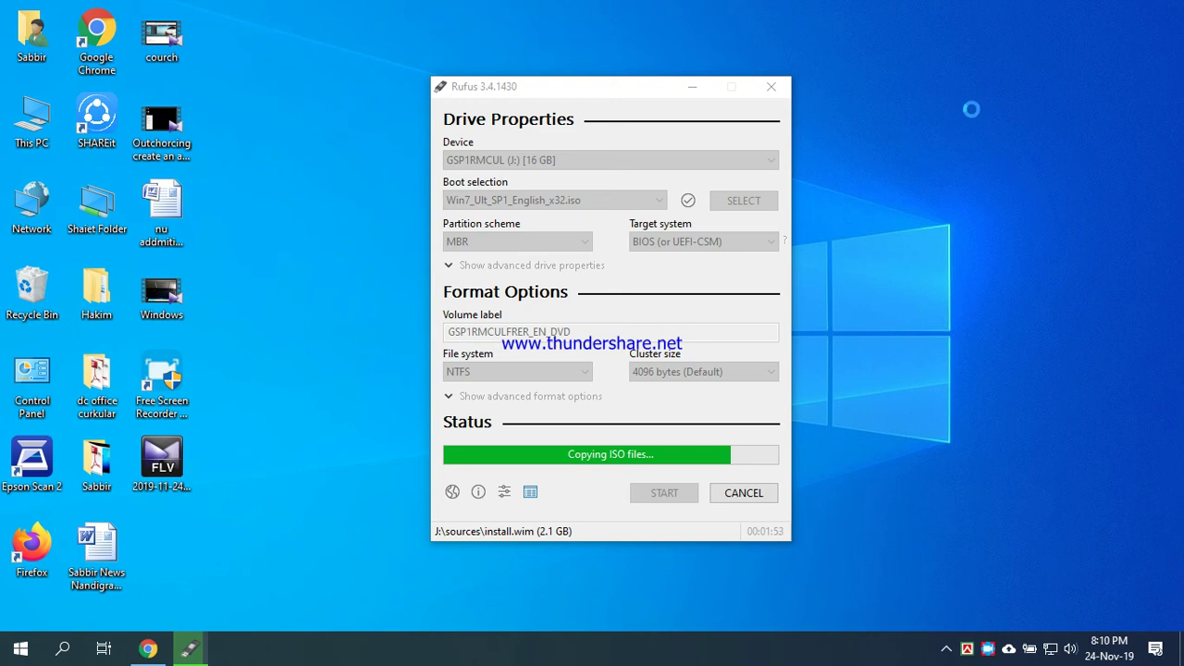
right_click(925, 57)
click(972, 109)
right_click(925, 52)
click(967, 101)
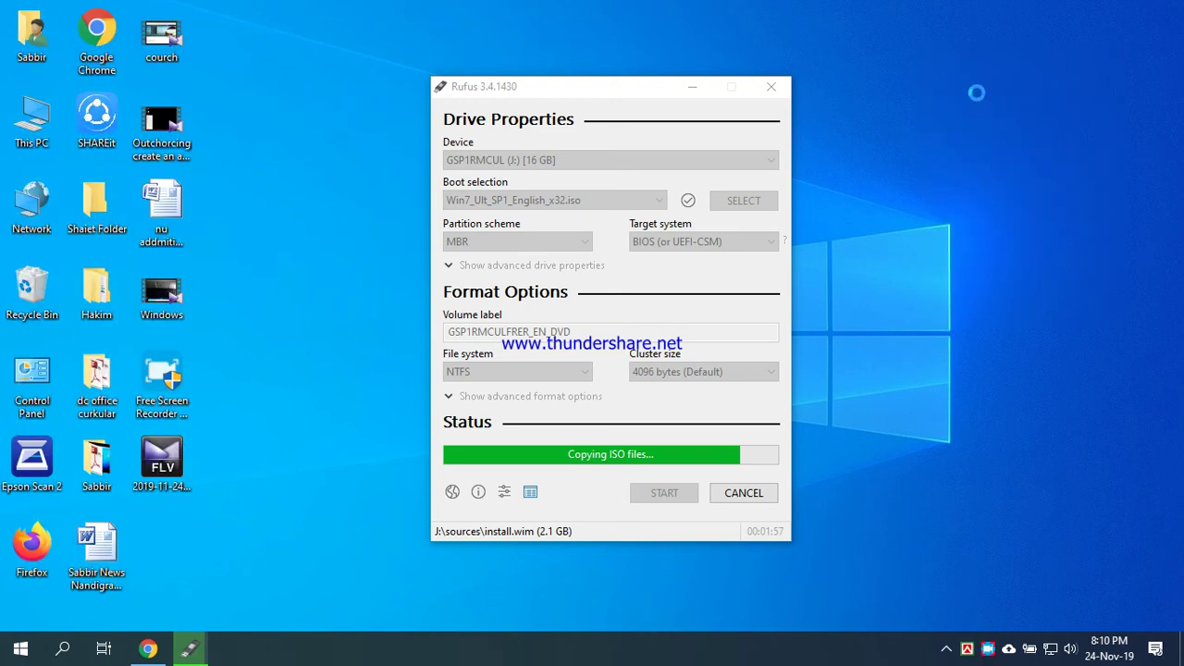
right_click(937, 49)
click(978, 96)
right_click(900, 26)
click(936, 74)
right_click(915, 27)
click(949, 77)
right_click(940, 47)
click(975, 97)
right_click(931, 16)
click(960, 72)
right_click(925, 18)
click(972, 73)
right_click(916, 13)
click(960, 64)
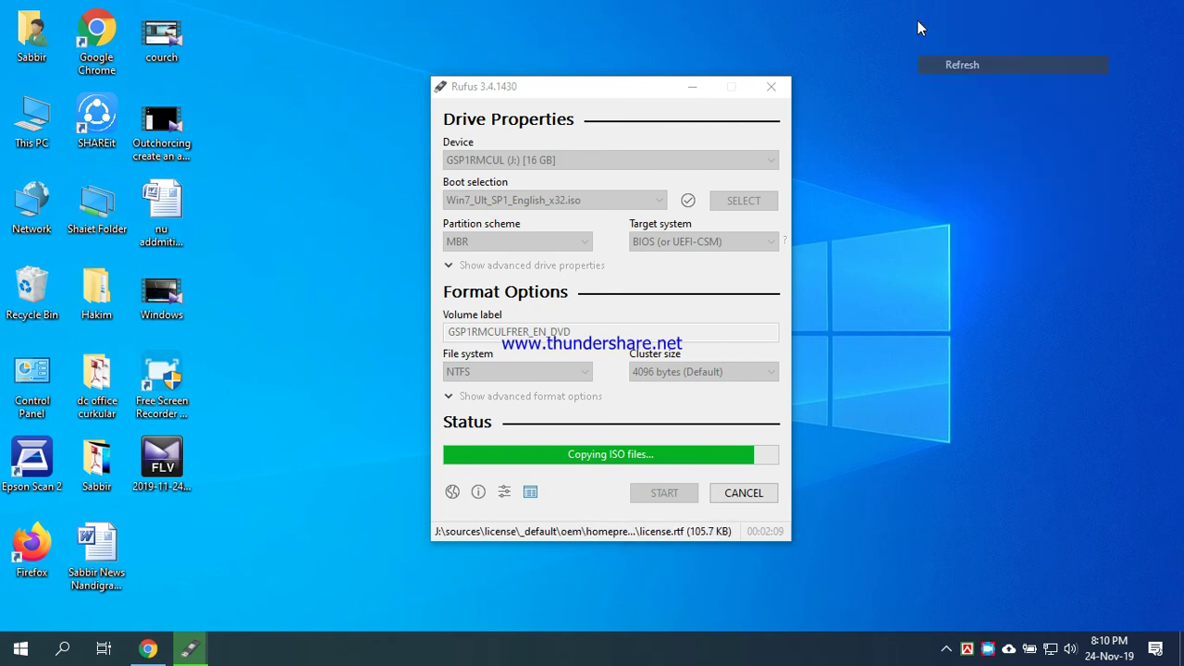
right_click(904, 2)
click(941, 58)
right_click(909, 24)
click(951, 72)
right_click(896, 28)
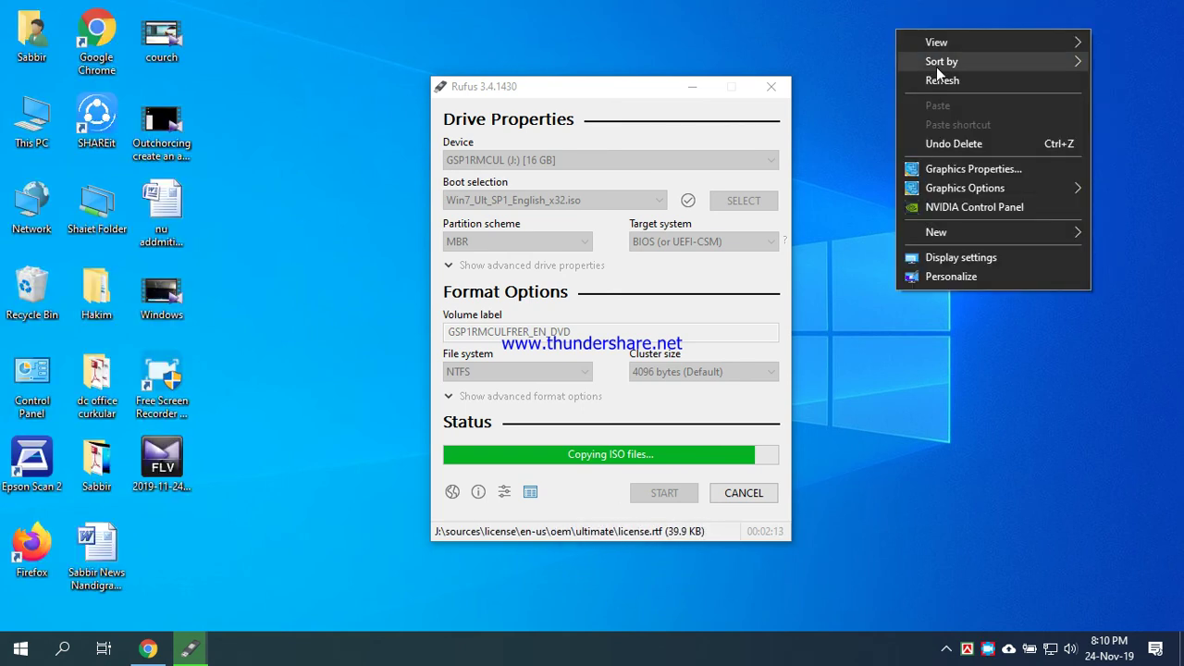
click(938, 77)
right_click(914, 23)
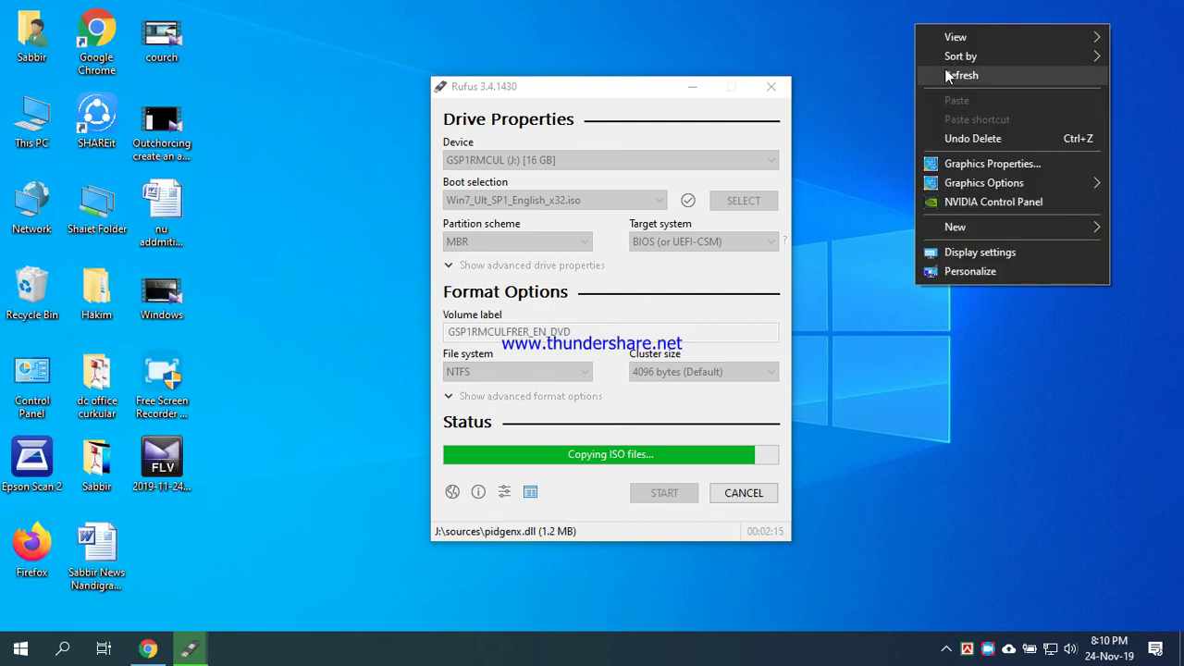
click(946, 72)
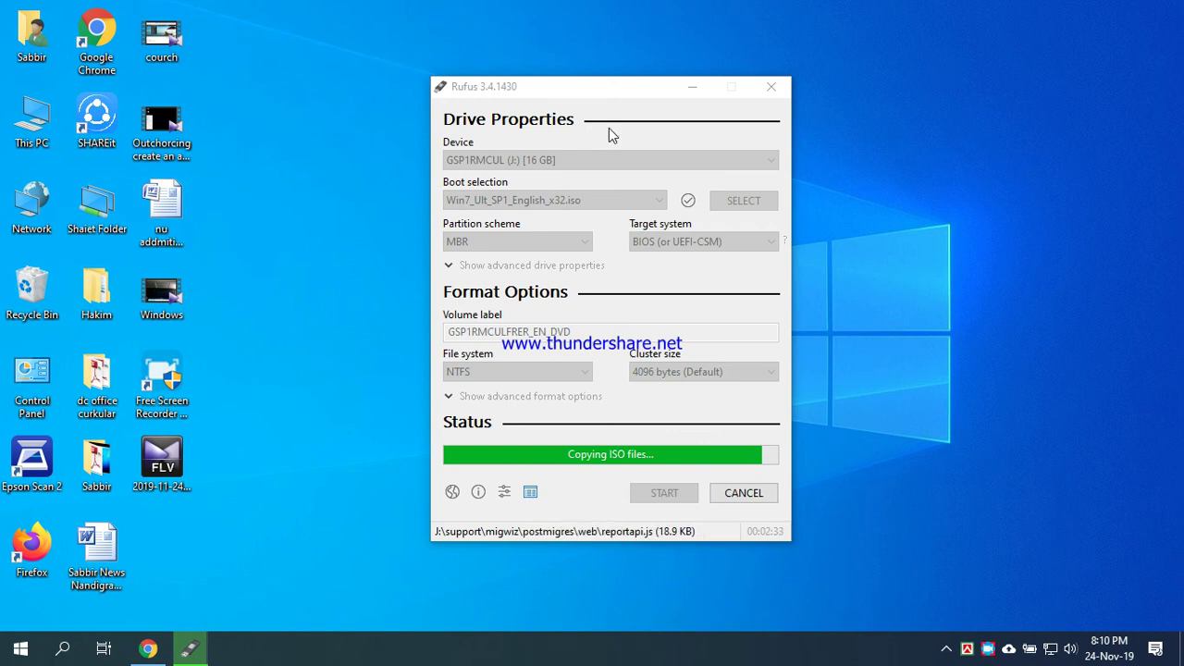
Reposition the Rufus window and close it once writing the Windows 7 image to the USB drive is complete.
drag(618, 90, 489, 94)
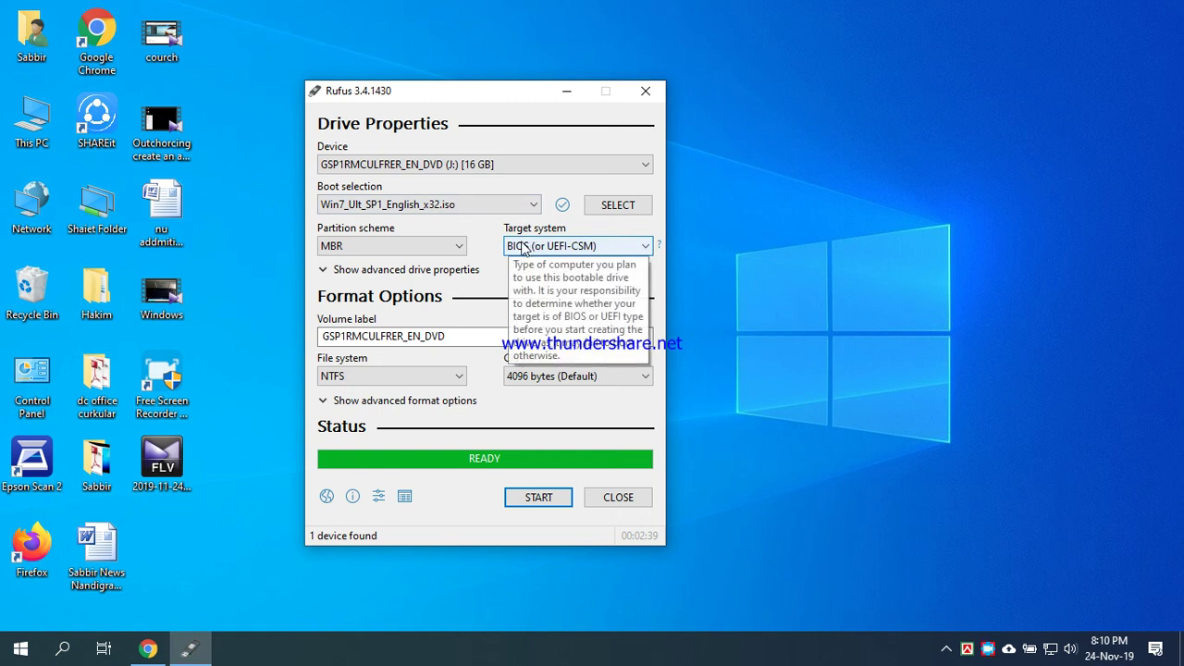
drag(514, 93, 537, 73)
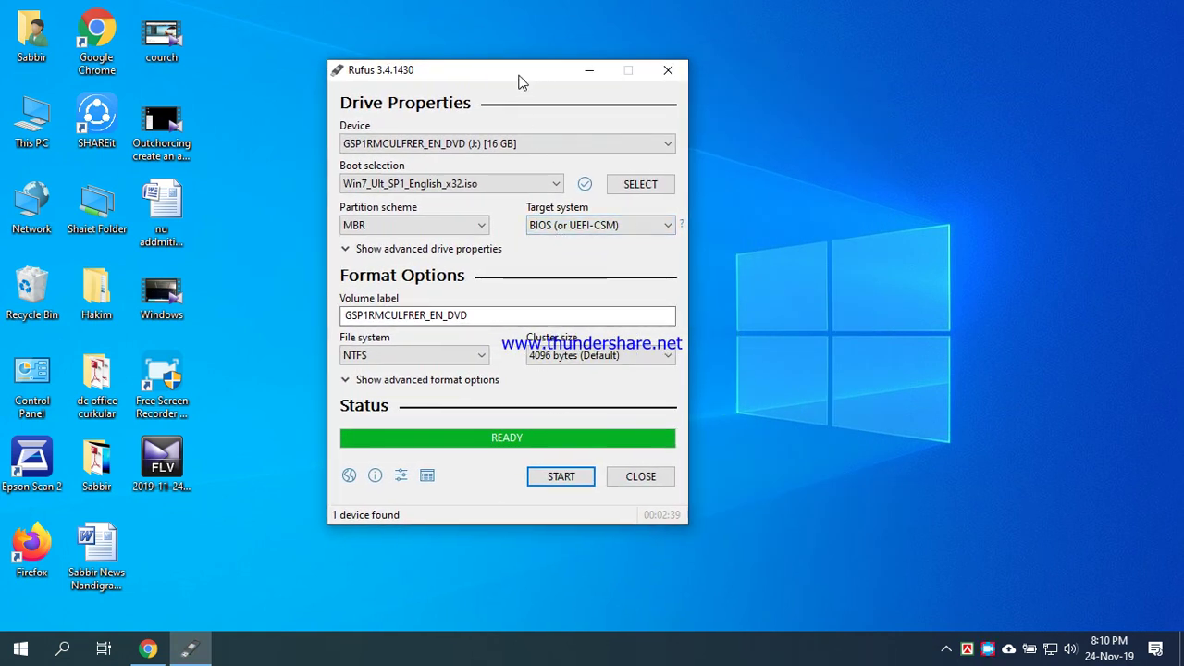
drag(510, 73, 496, 72)
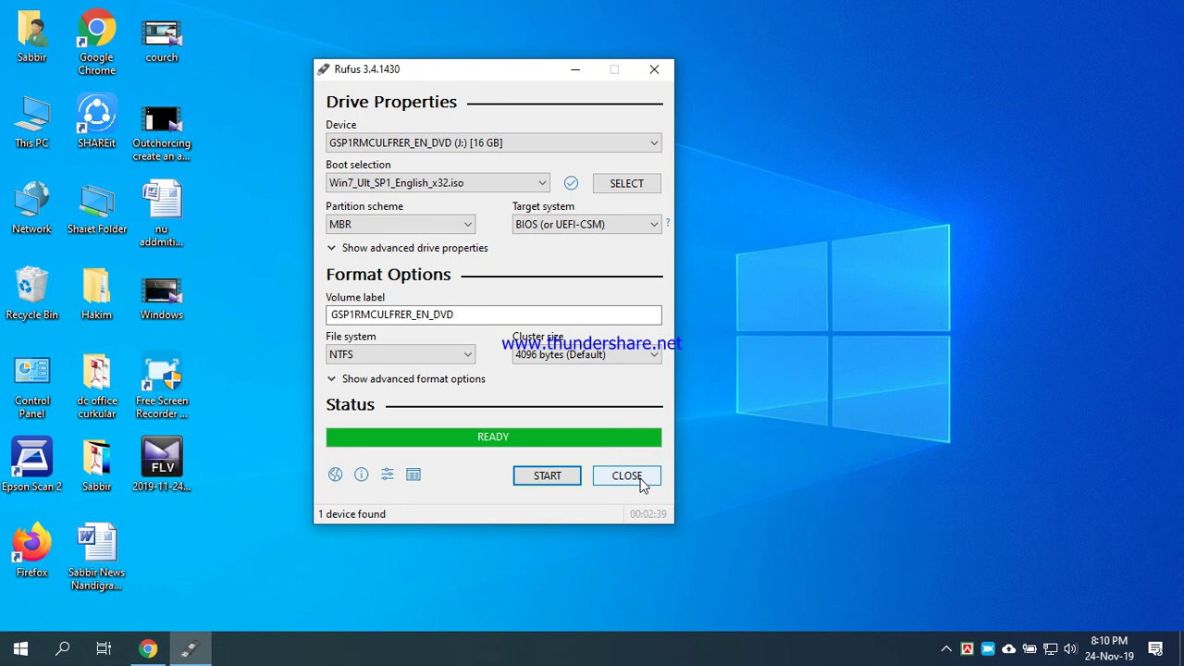
click(654, 69)
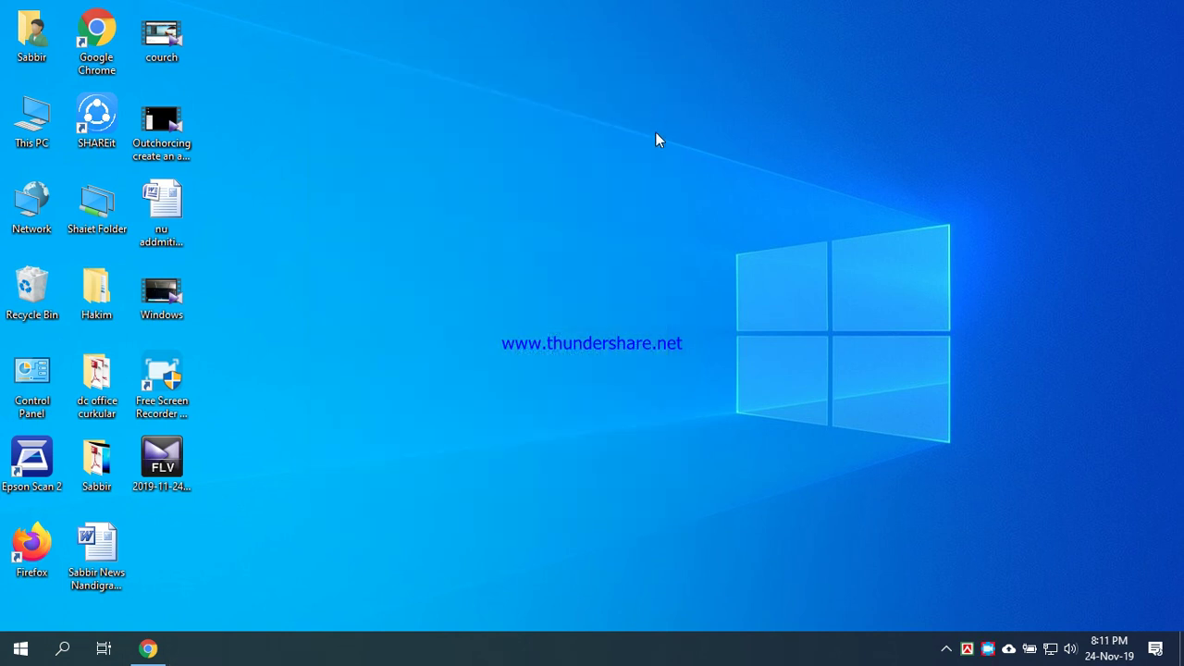
Open This PC, refresh the drive list to check for the GSP1RMCULFRER_EN_DVD (J:) USB drive, and close the window.
double_click(37, 118)
click(914, 23)
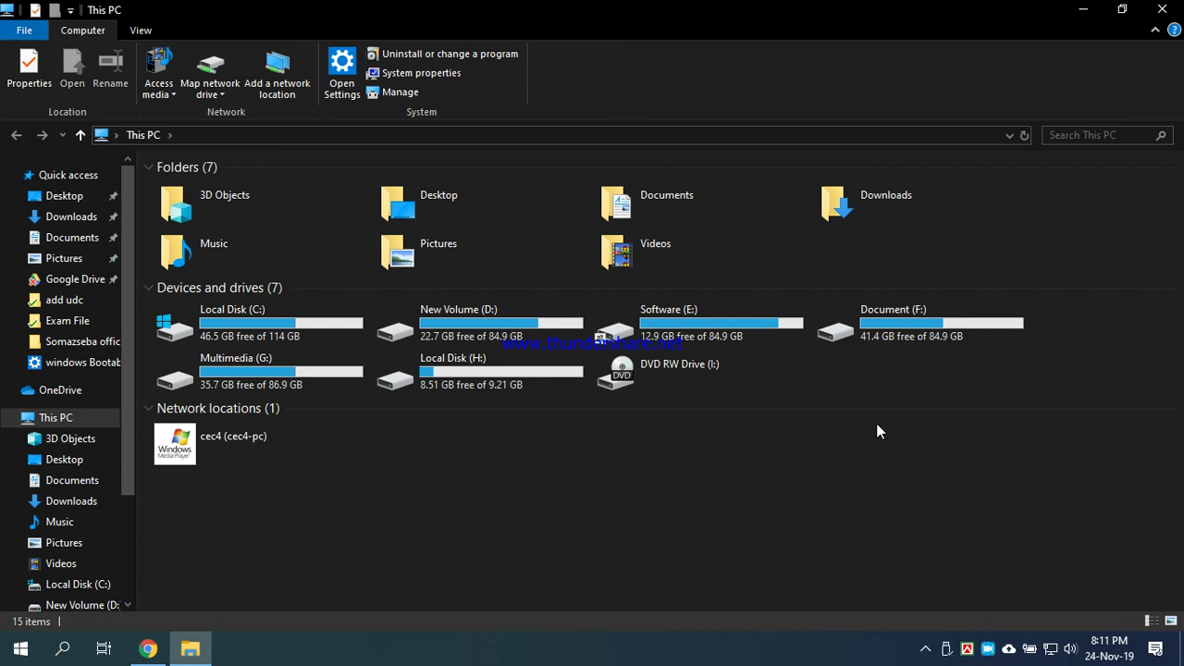
double_click(942, 16)
right_click(1088, 196)
click(1069, 192)
right_click(1060, 174)
click(1061, 167)
right_click(1064, 155)
click(1066, 167)
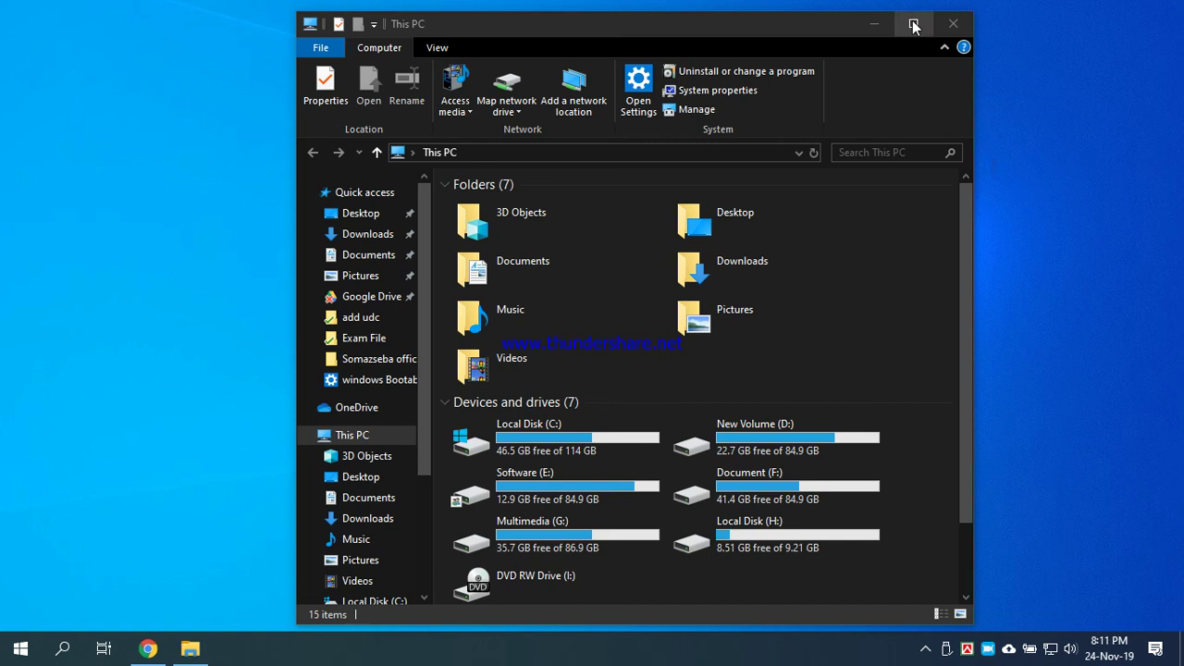
click(913, 25)
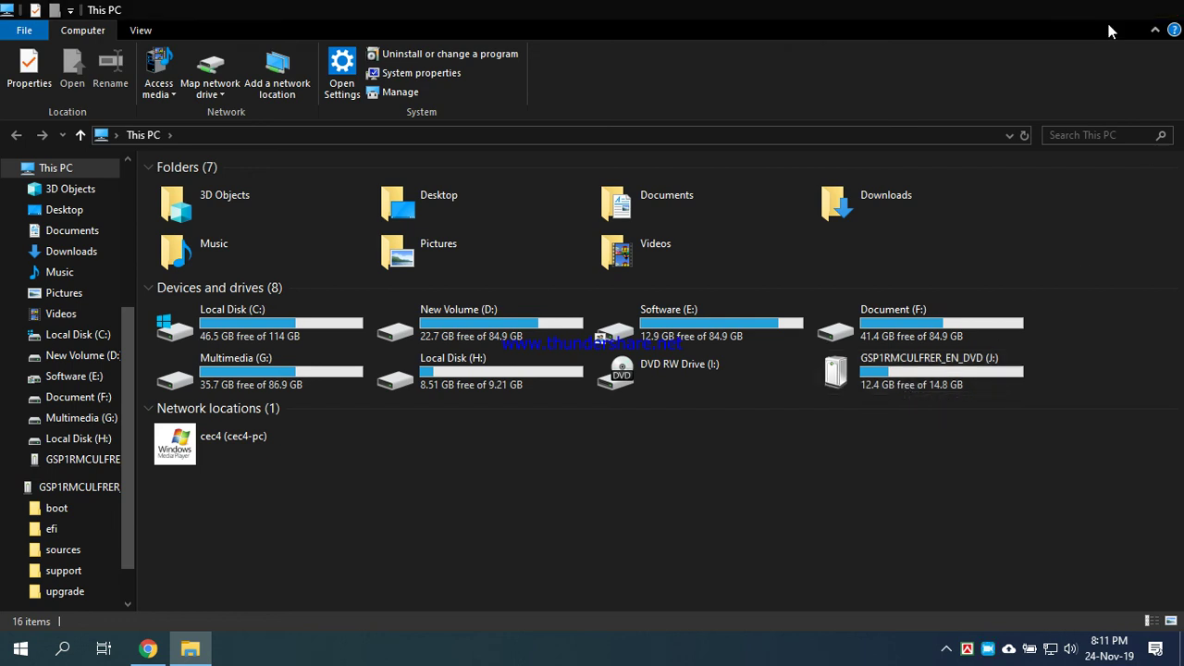
click(1179, 8)
right_click(552, 171)
click(602, 219)
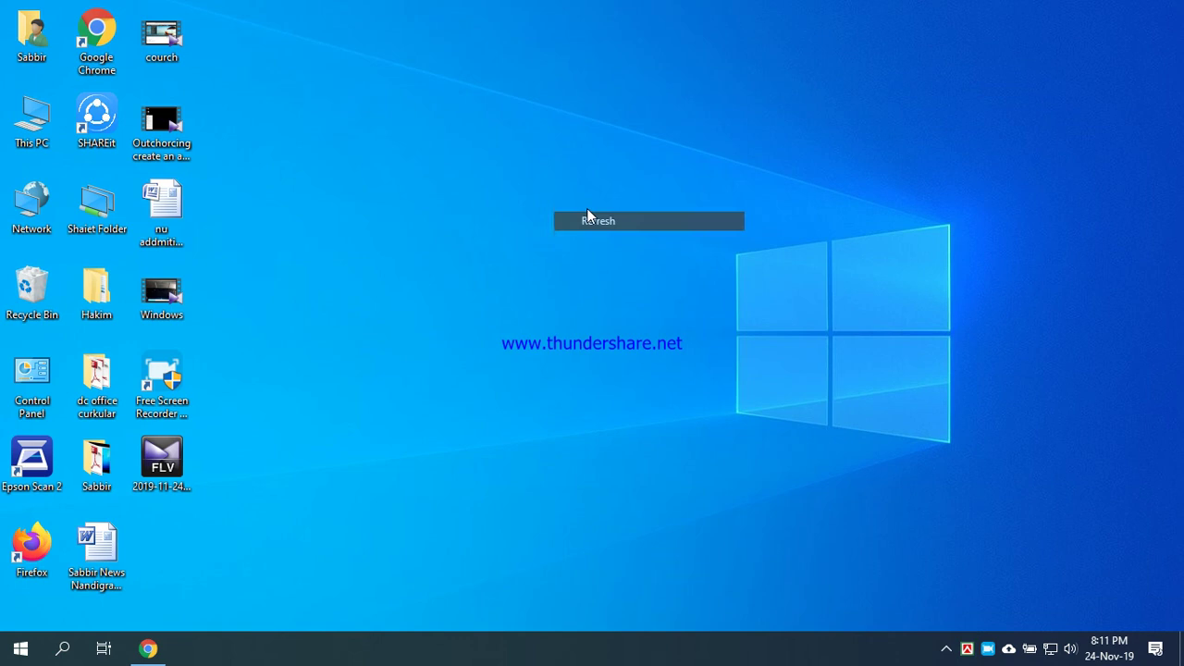
right_click(465, 107)
click(530, 161)
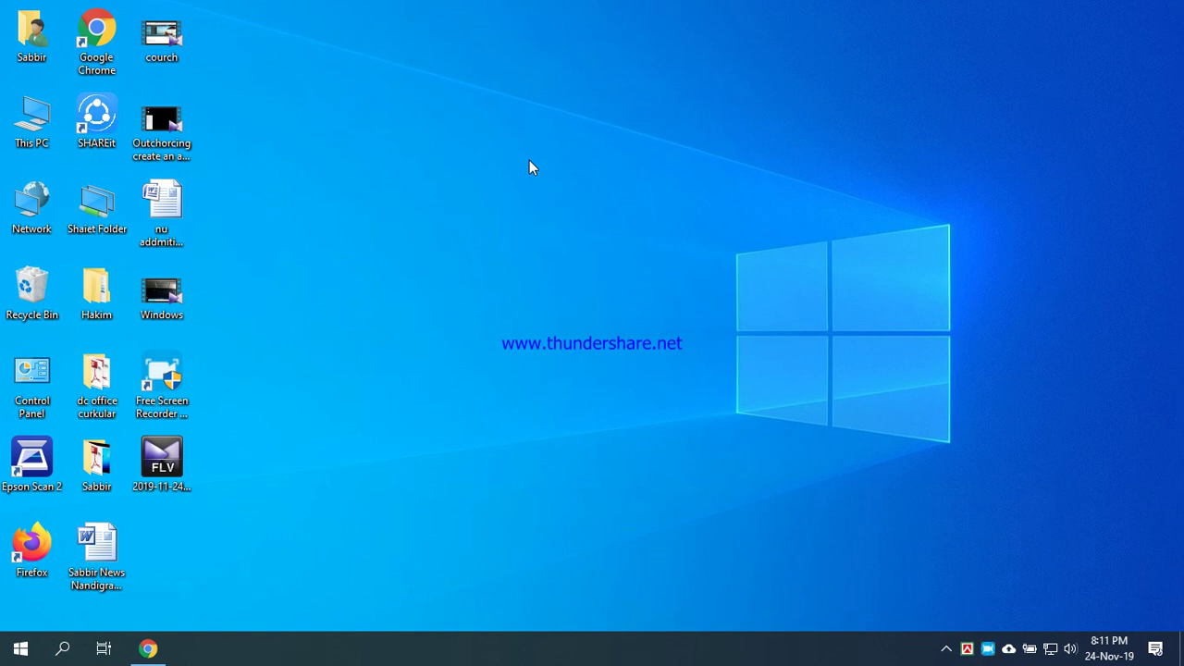
right_click(503, 207)
click(517, 223)
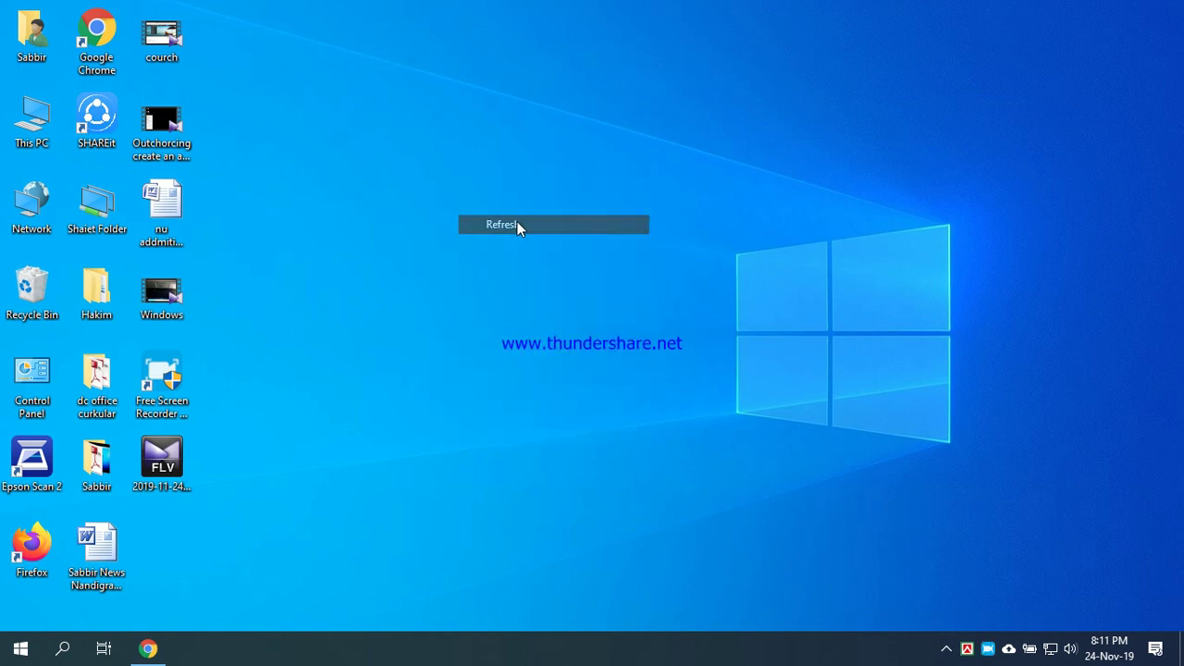